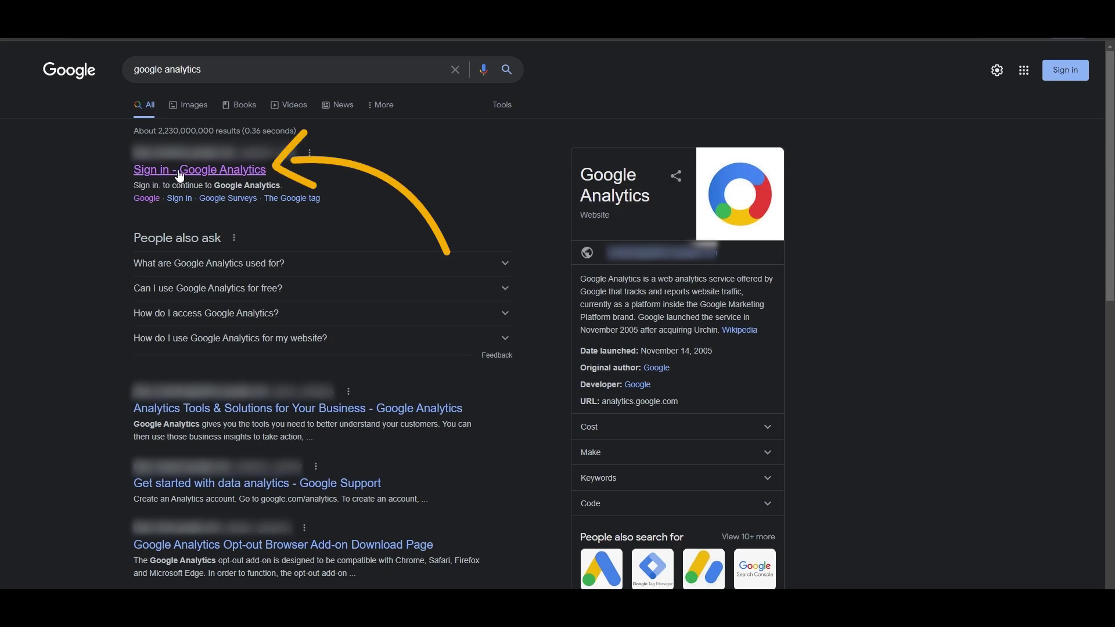
# - Sign in to Google Analytics and go to the Admin settings for the Web Views Counting property
pyautogui.click(179, 171)
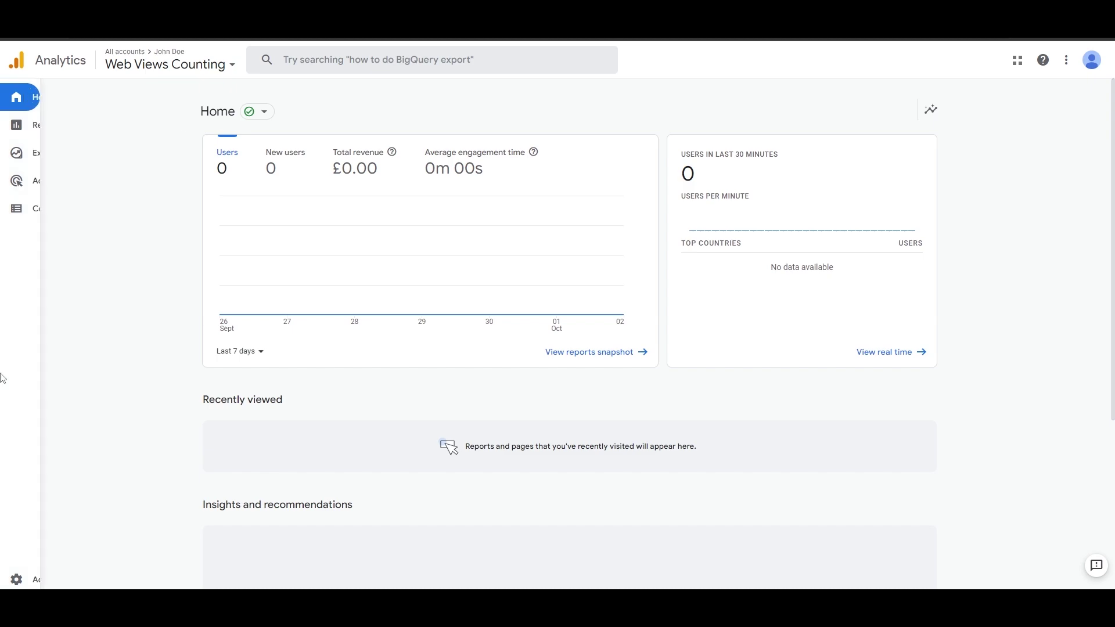
pyautogui.click(17, 580)
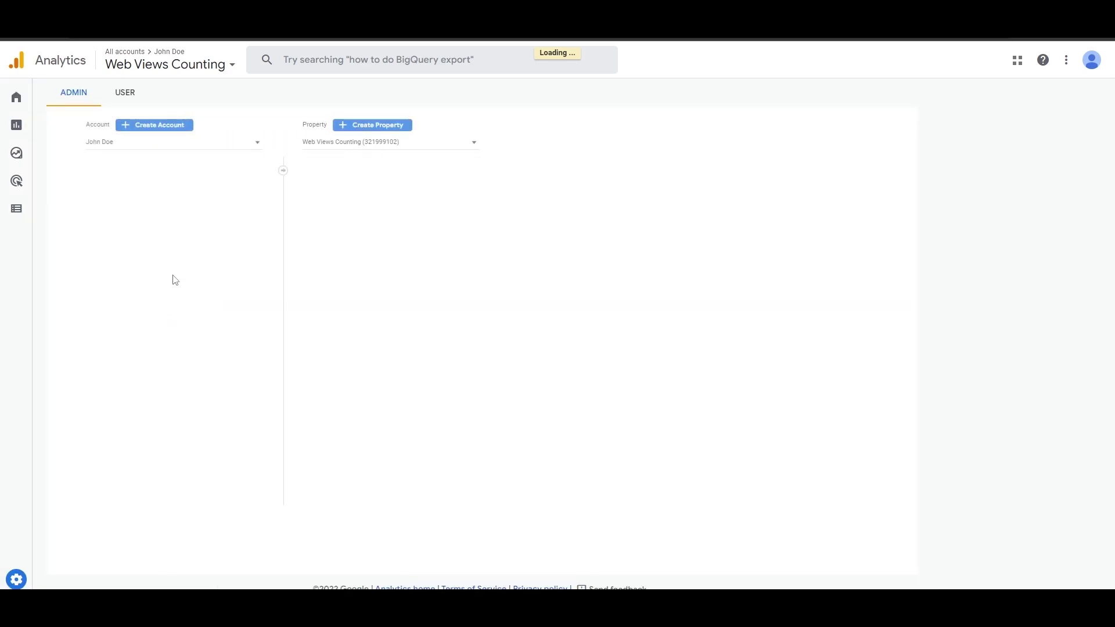
# - Create a new account named 'Moodying', keeping the default data-sharing settings, and continue
pyautogui.click(180, 129)
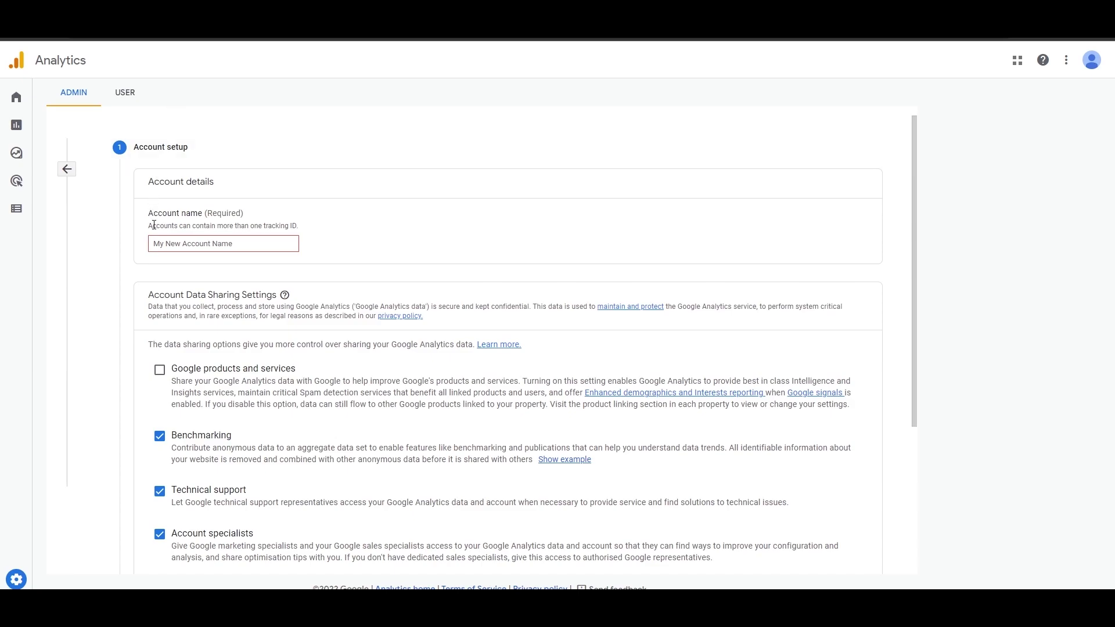
pyautogui.scroll(-3, 157, 243)
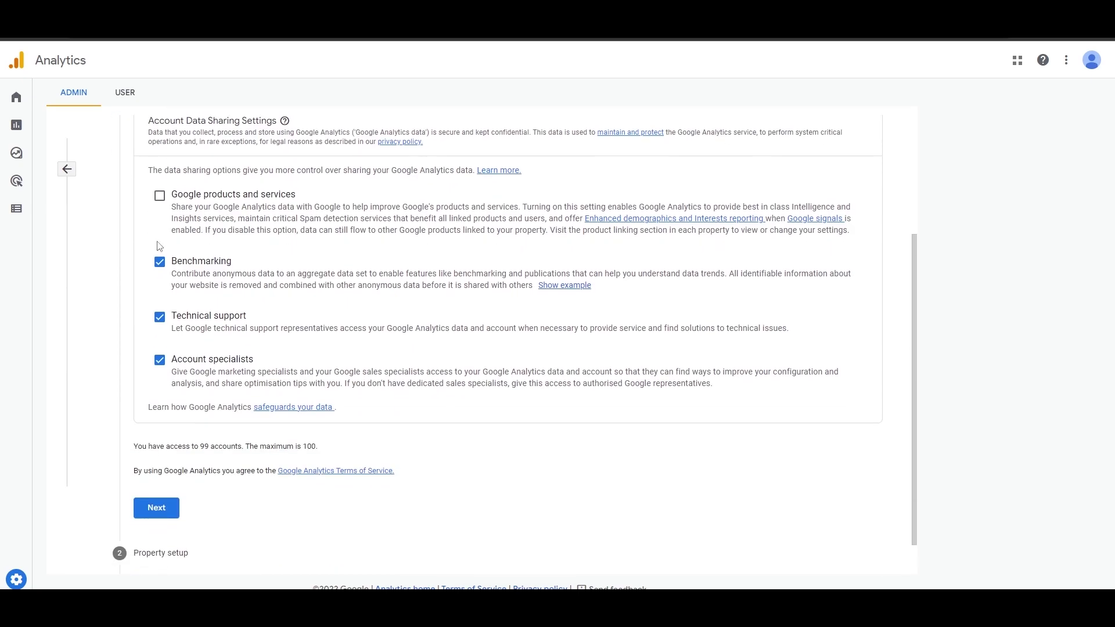
pyautogui.scroll(3, 167, 437)
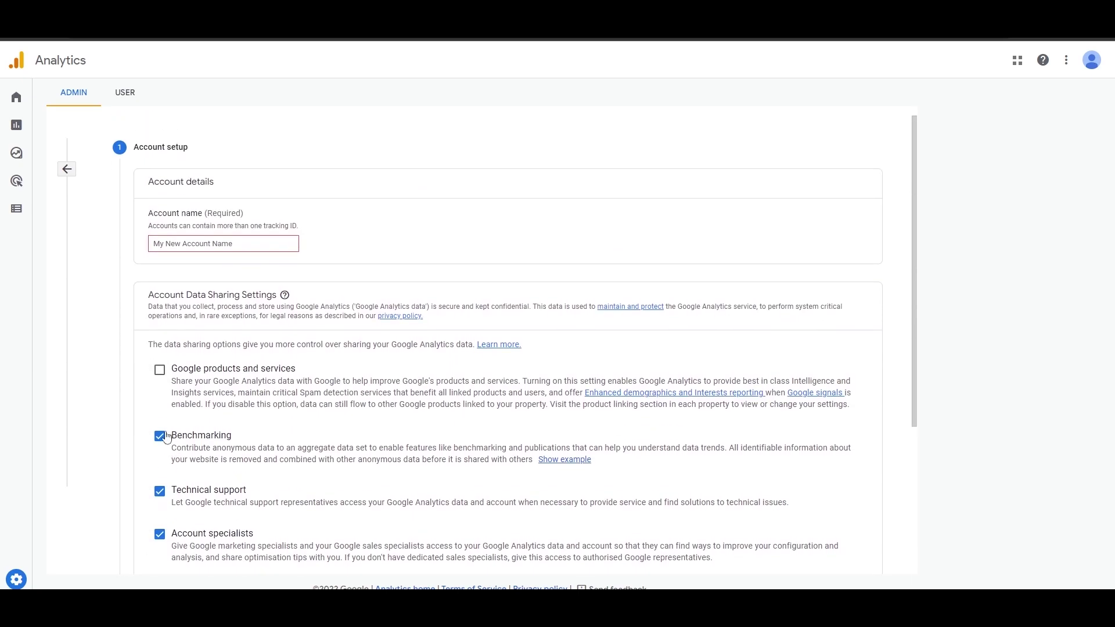
pyautogui.click(183, 247)
pyautogui.write('Moody')
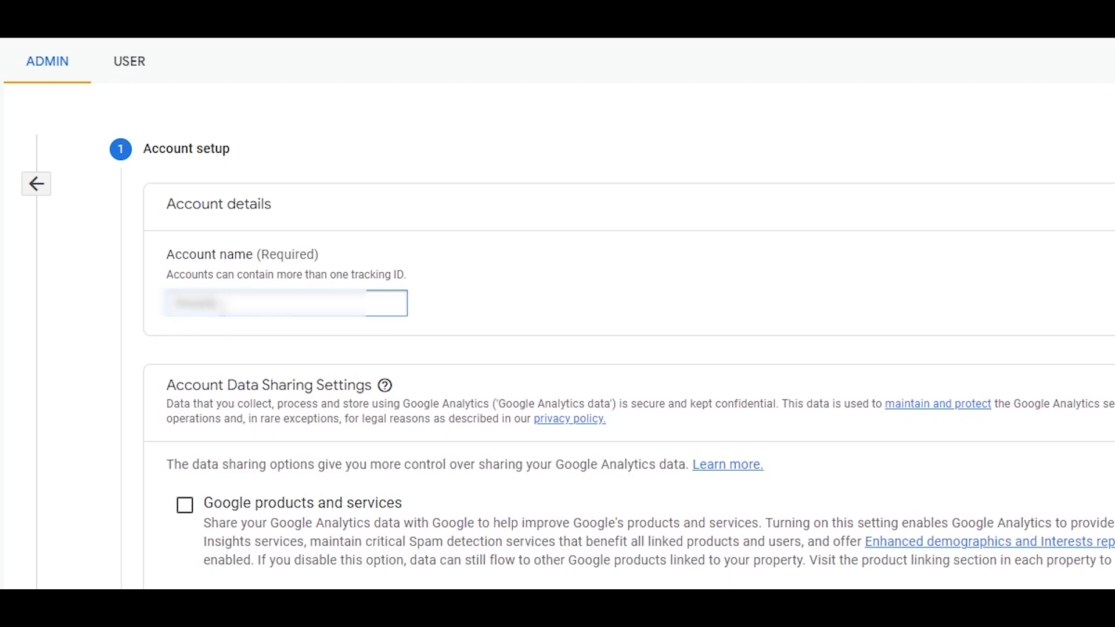
pyautogui.write('ing')
pyautogui.scroll(-5, 168, 228)
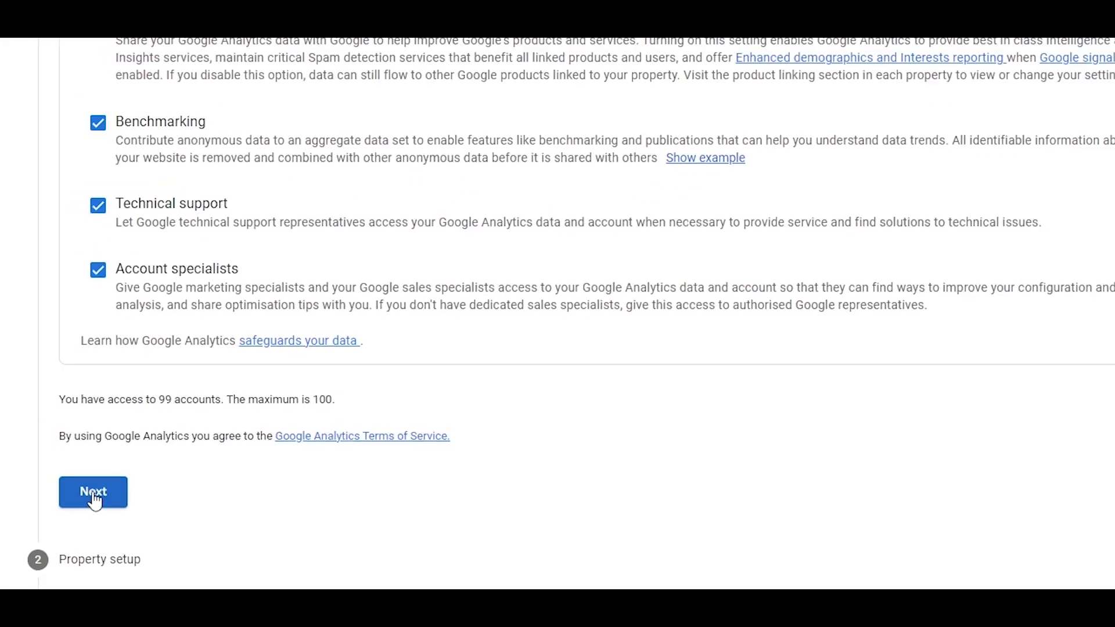
pyautogui.click(95, 500)
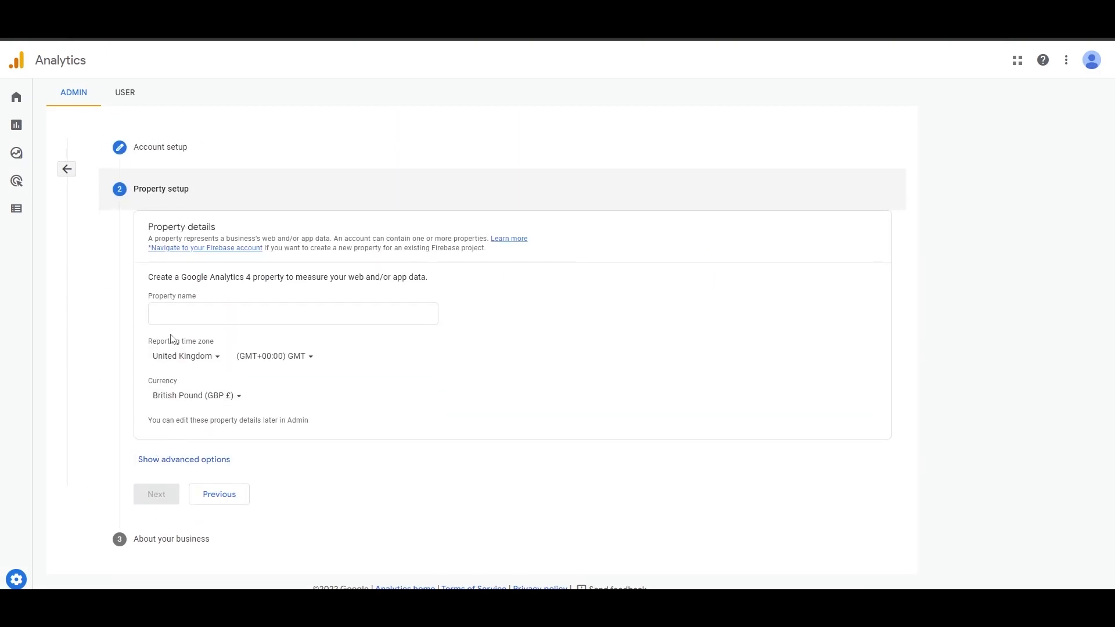
# - Paste in the property name, keeping the United Kingdom time zone and GBP currency
pyautogui.click(177, 312)
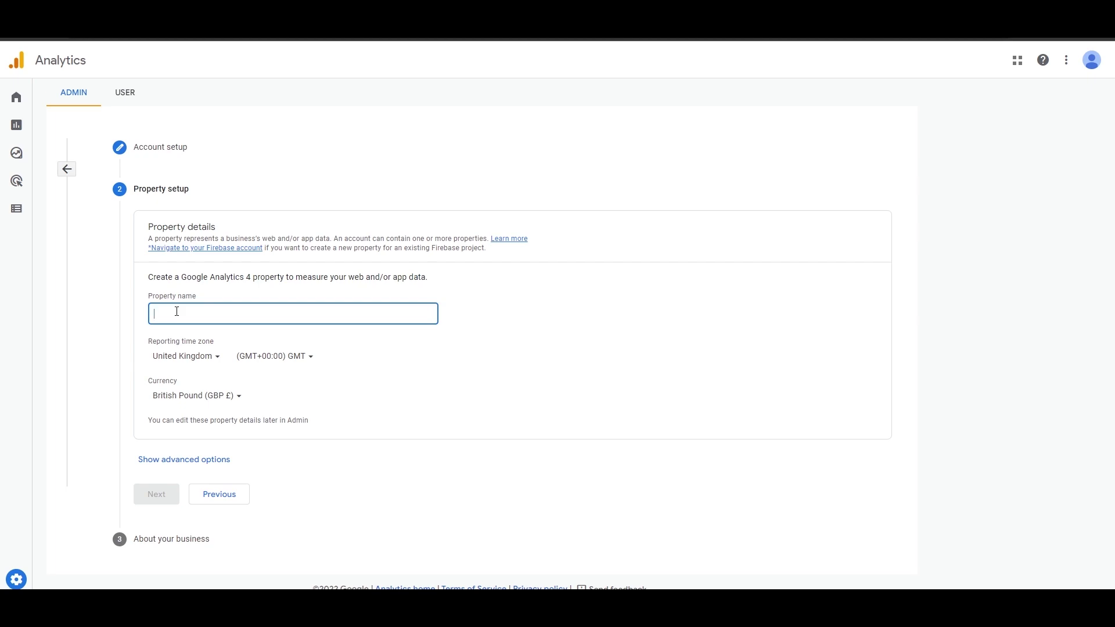
pyautogui.hotkey('ctrl', 'v')
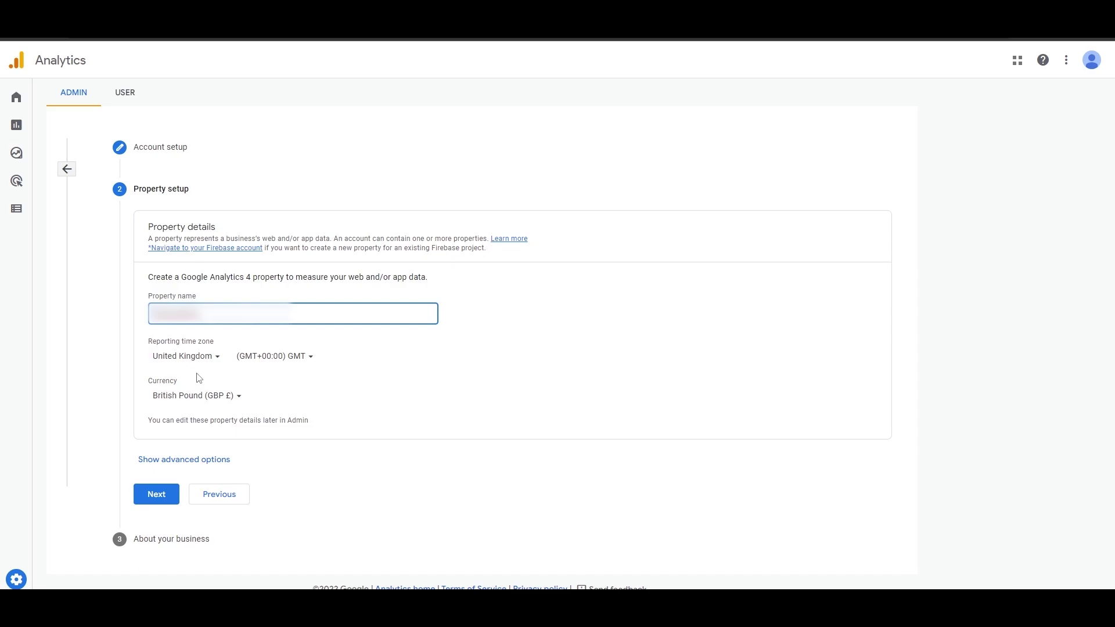
pyautogui.click(157, 502)
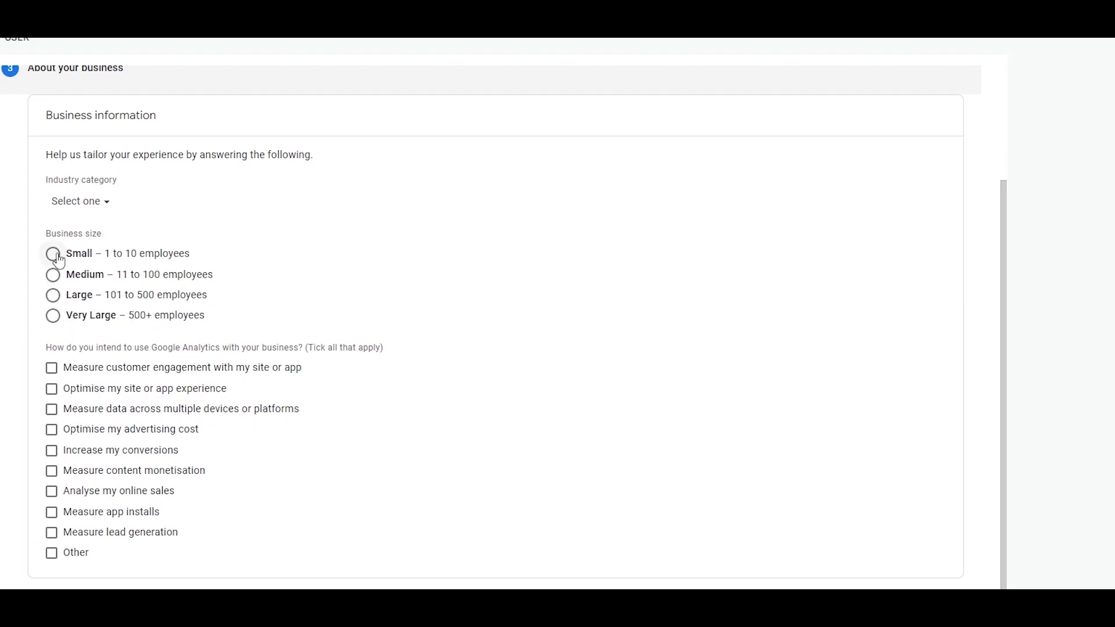
# - Set industry Health, size Small, and goals: engagement, ad cost, conversions, online sales, app installs
pyautogui.click(82, 201)
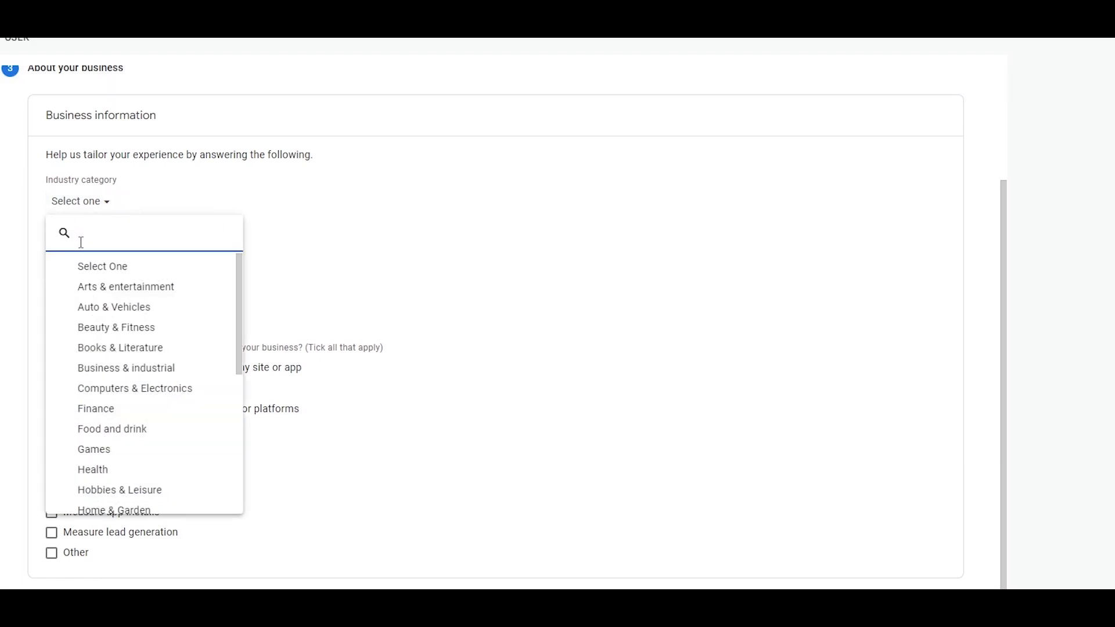
pyautogui.click(95, 470)
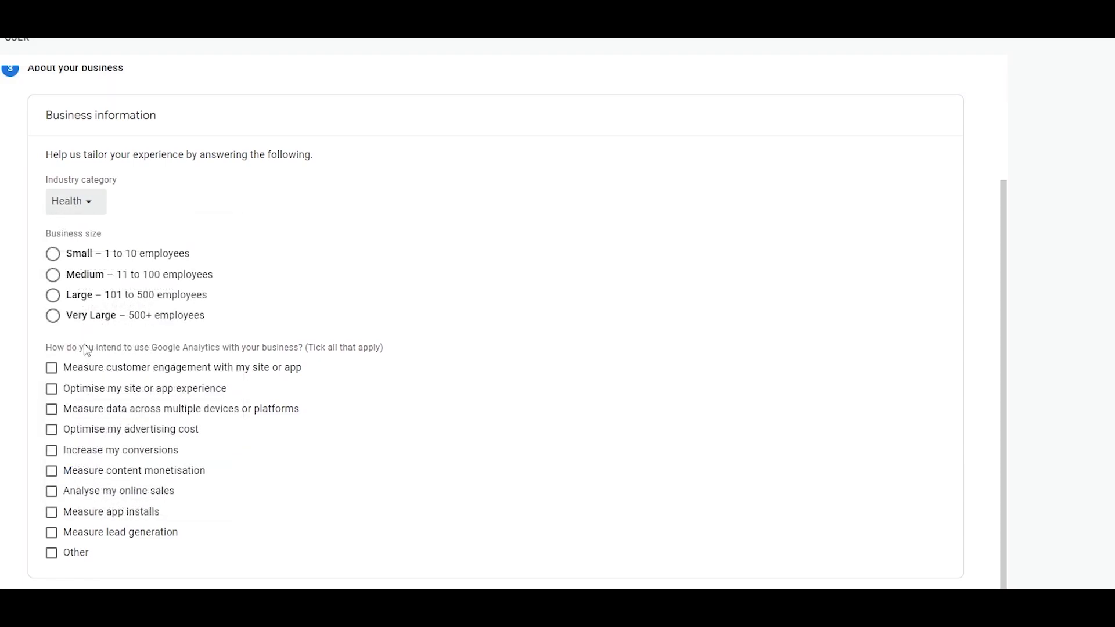
pyautogui.click(54, 258)
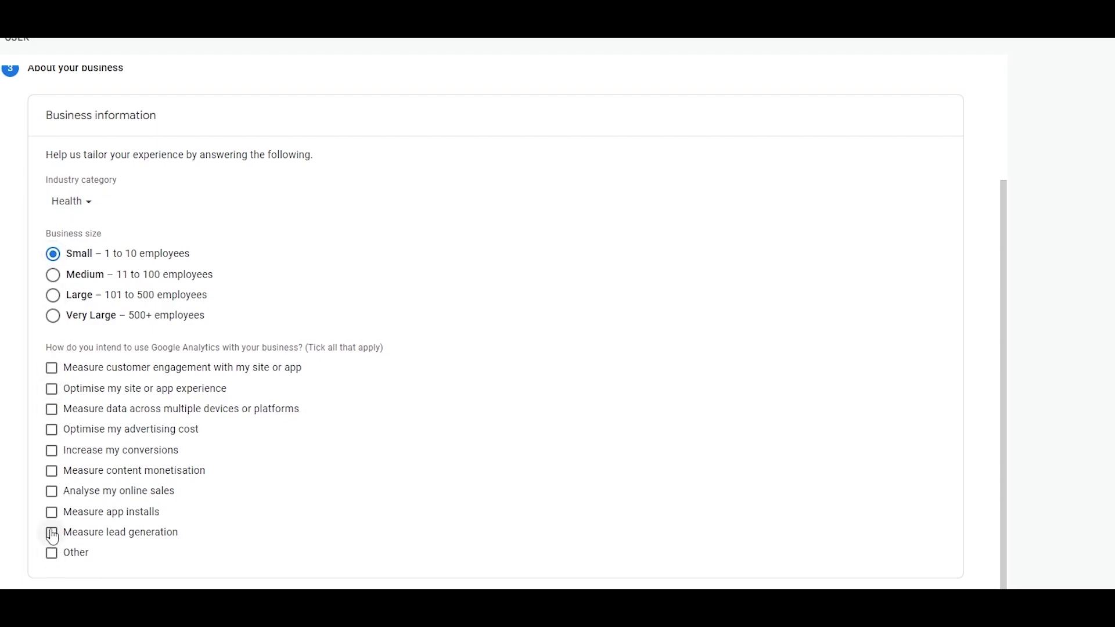
pyautogui.click(51, 368)
pyautogui.click(52, 430)
pyautogui.click(51, 451)
pyautogui.click(51, 492)
pyautogui.click(52, 512)
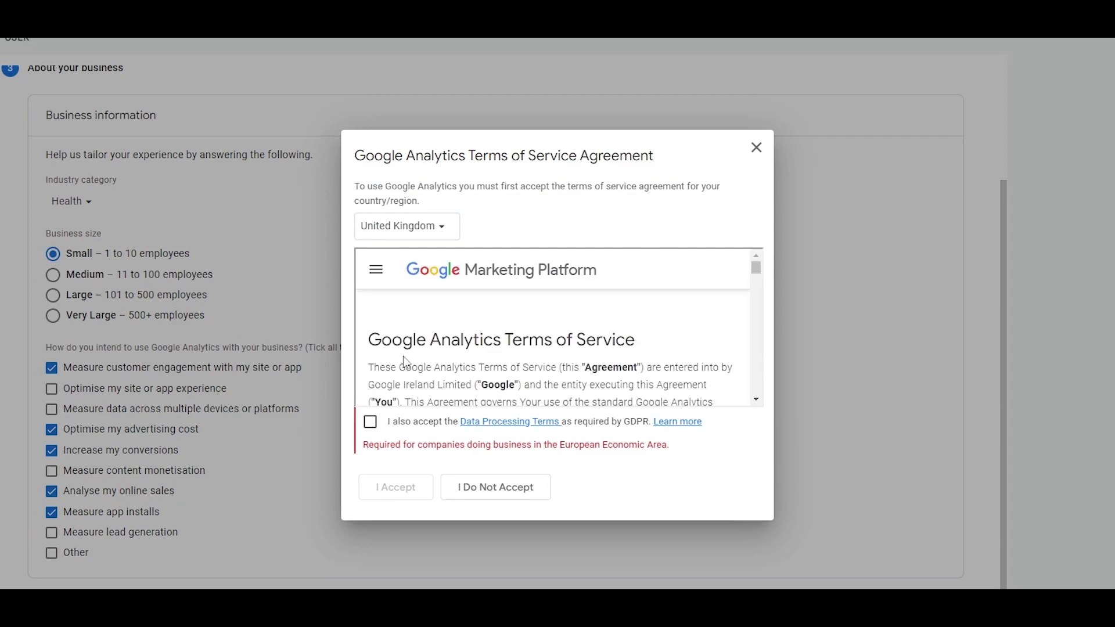
# - Accept the Terms of Service along with the GDPR Data Processing Terms
pyautogui.scroll(-4, 399, 301)
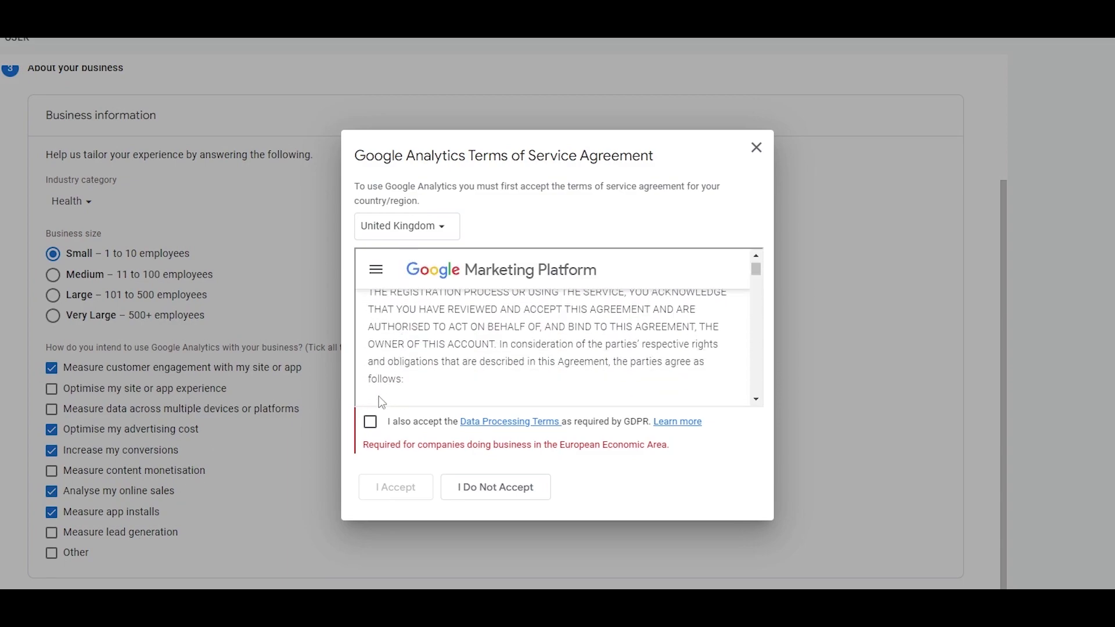
pyautogui.click(370, 423)
pyautogui.scroll(-10, 431, 356)
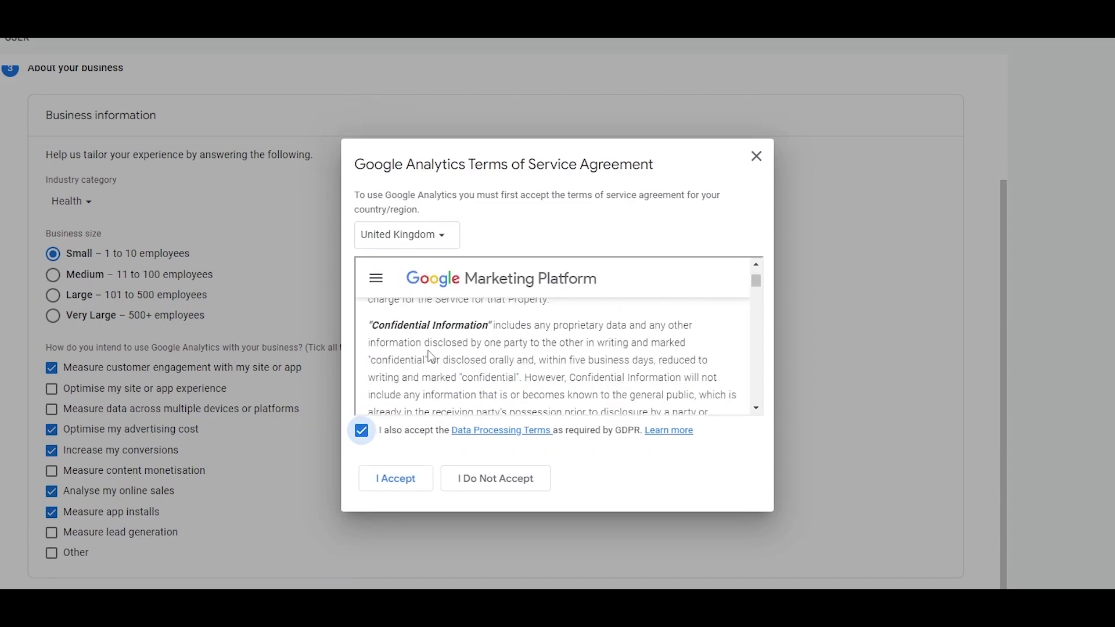
pyautogui.scroll(-8, 431, 356)
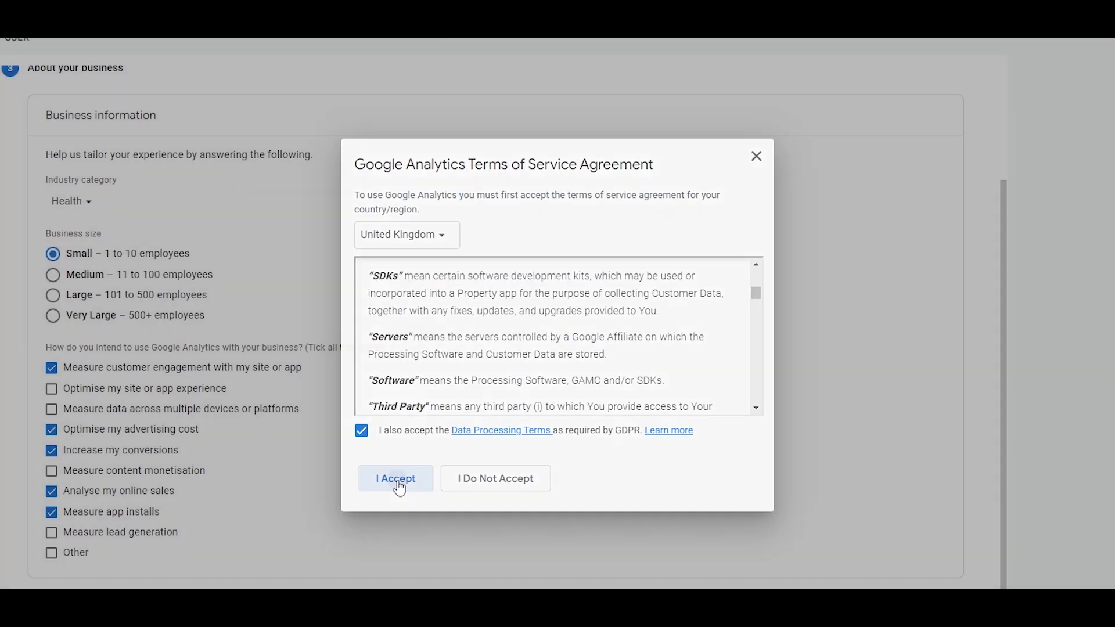
pyautogui.click(398, 482)
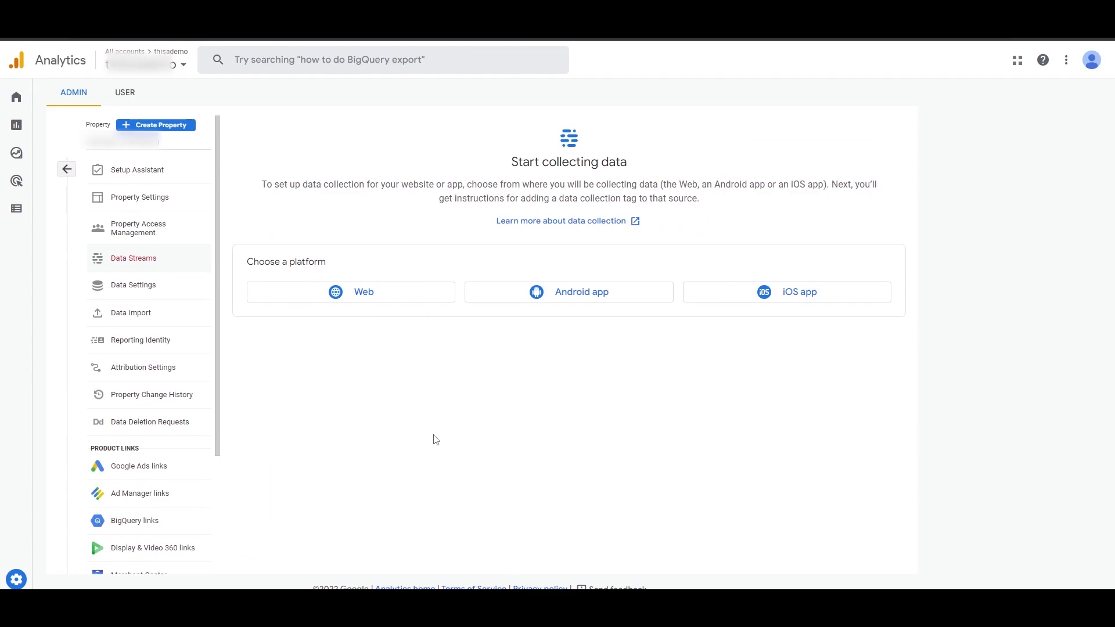
# - Pick Web as the platform to start a website data stream
pyautogui.moveTo(511, 161); pyautogui.dragTo(634, 165)
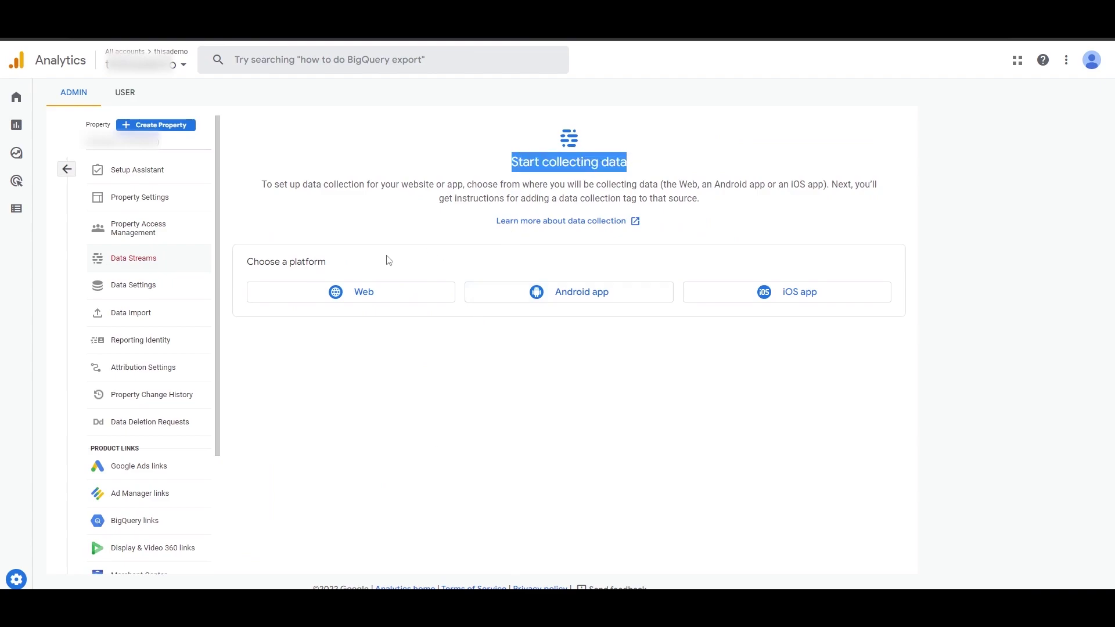
pyautogui.click(300, 235)
pyautogui.moveTo(249, 262); pyautogui.dragTo(343, 270)
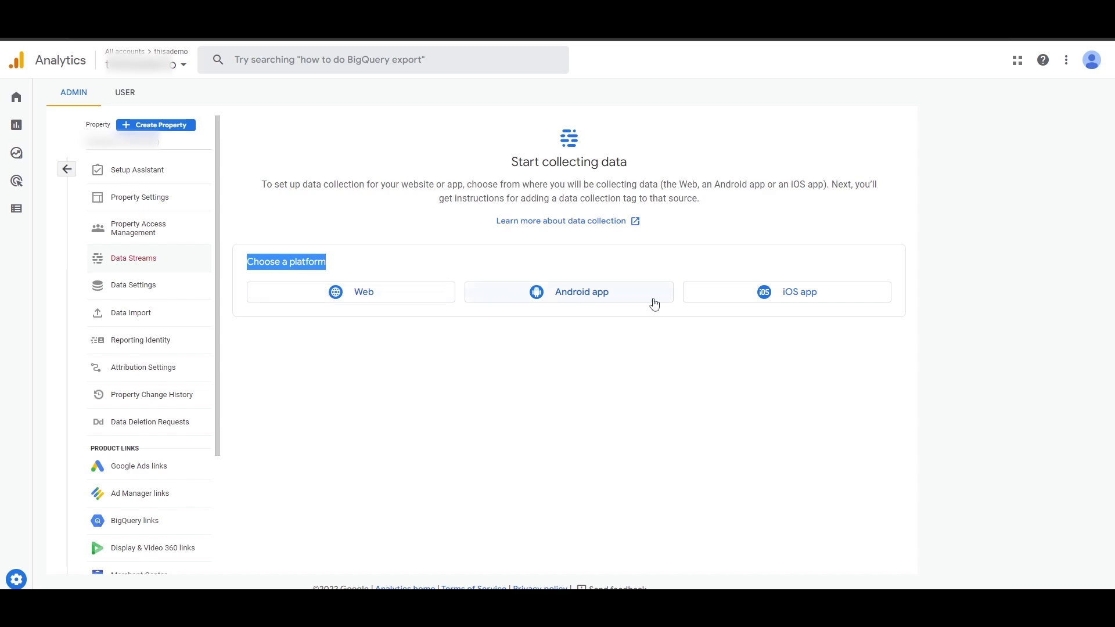
pyautogui.click(360, 307)
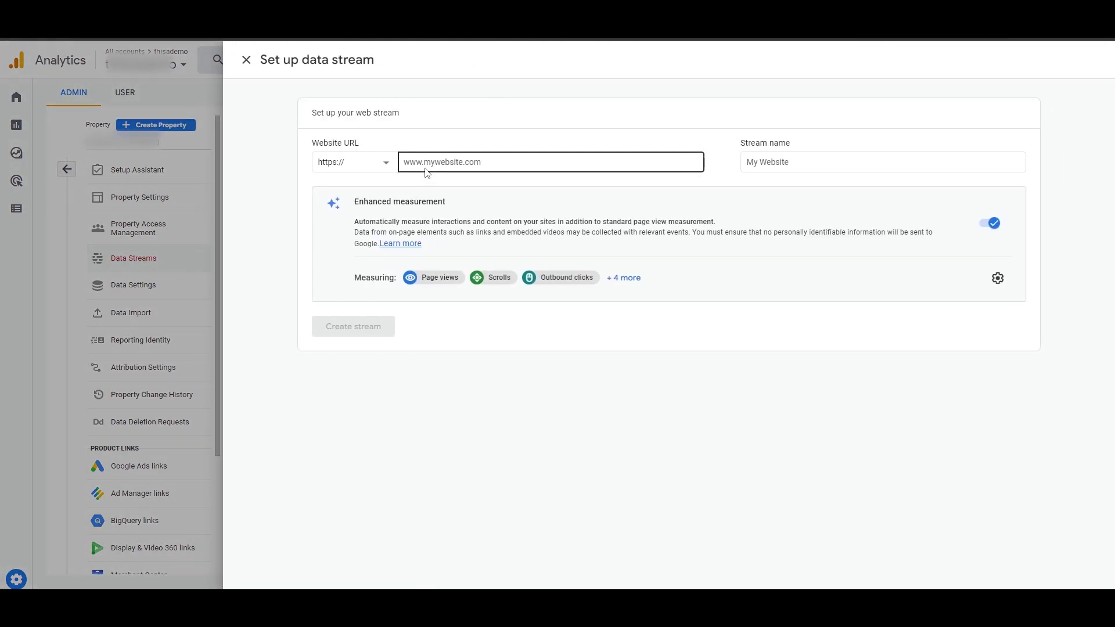
# - Fill in the website URL and stream name for the new web stream
pyautogui.click(426, 169)
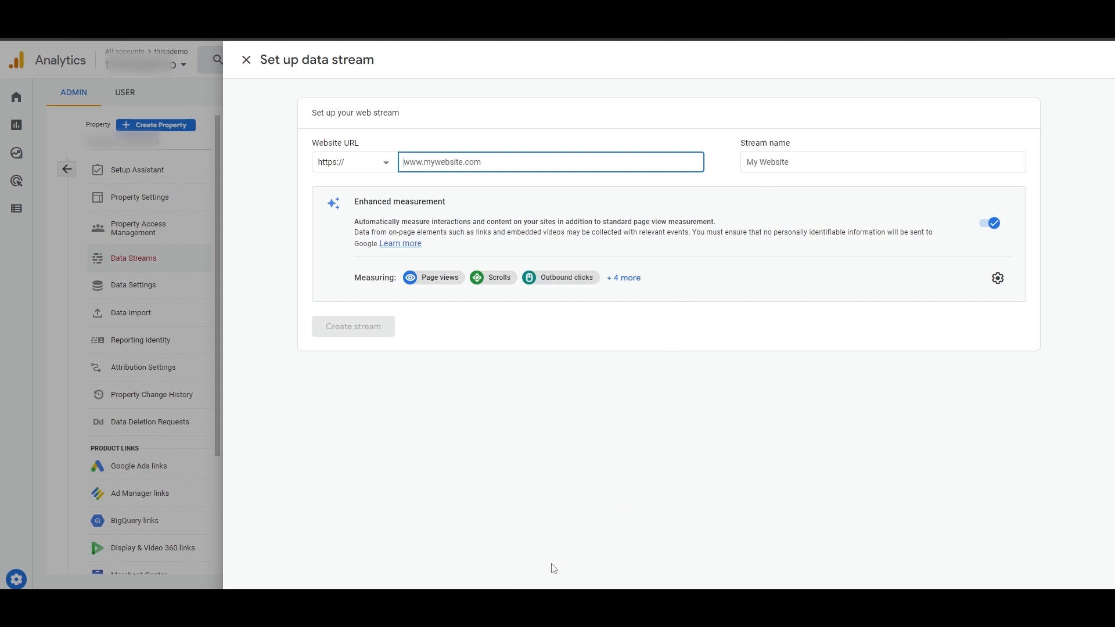
pyautogui.click(525, 584)
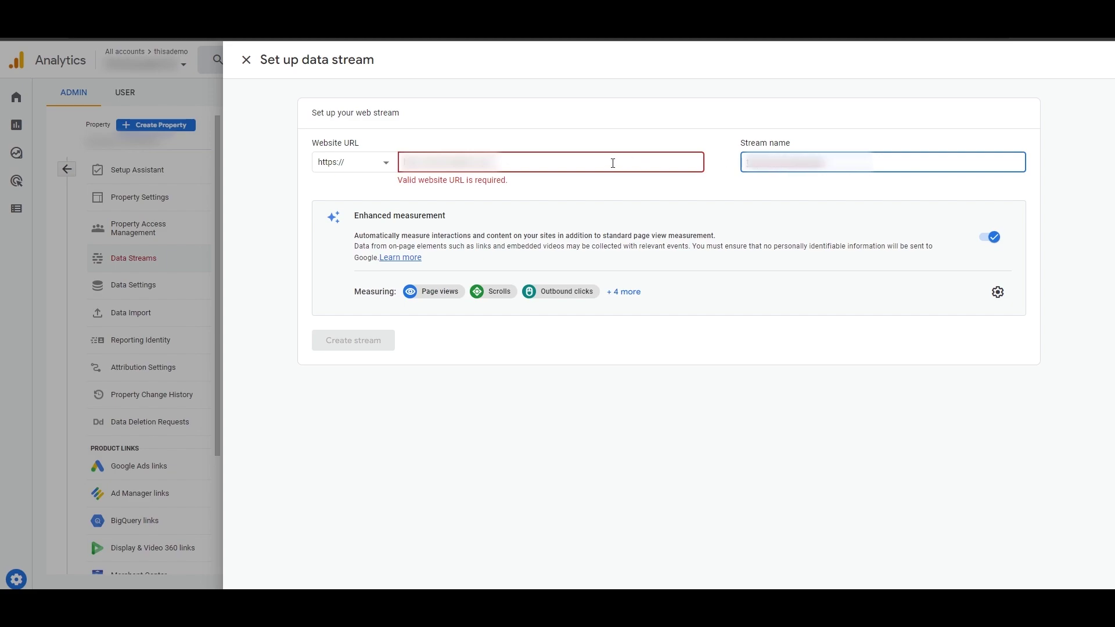
pyautogui.click(488, 190)
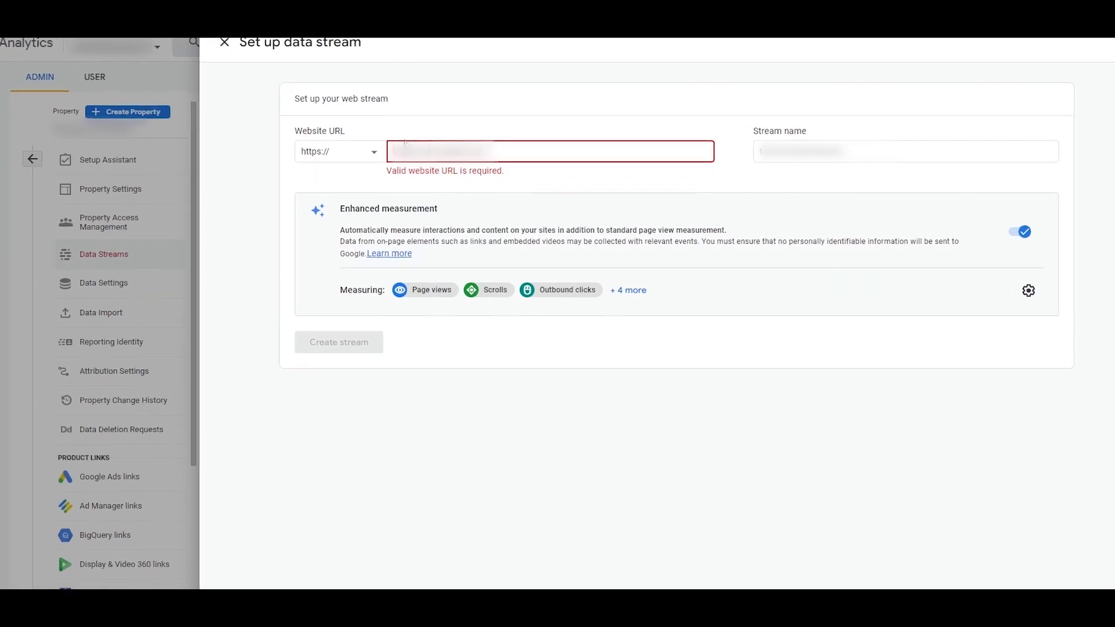
pyautogui.press('Tab')
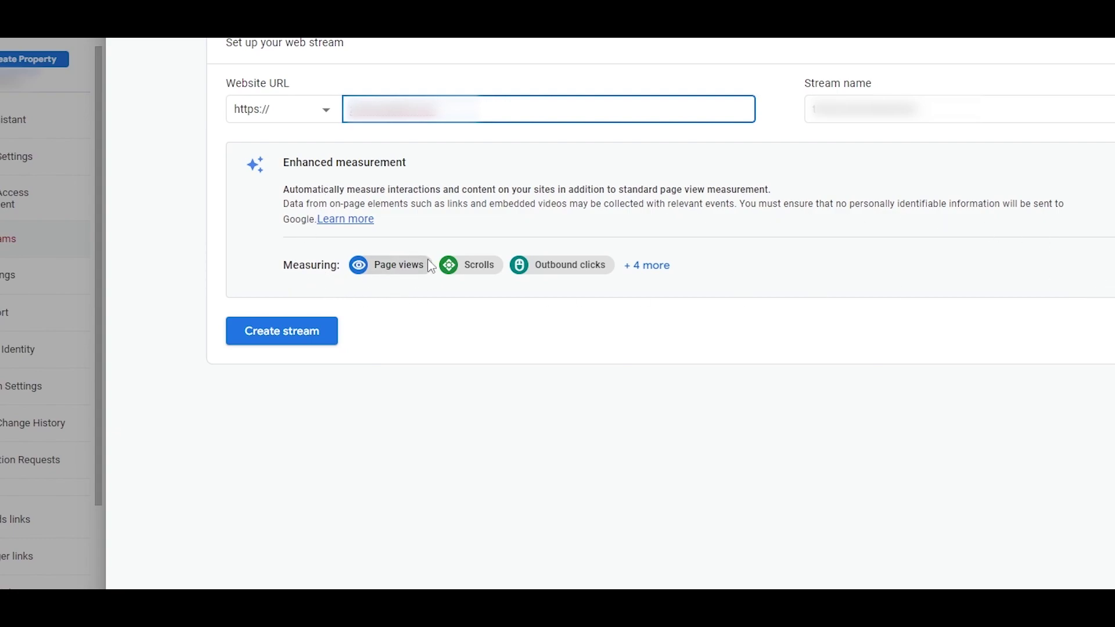
# - Review all seven enhanced measurement events, checking the file downloads toggle in its settings
pyautogui.click(641, 270)
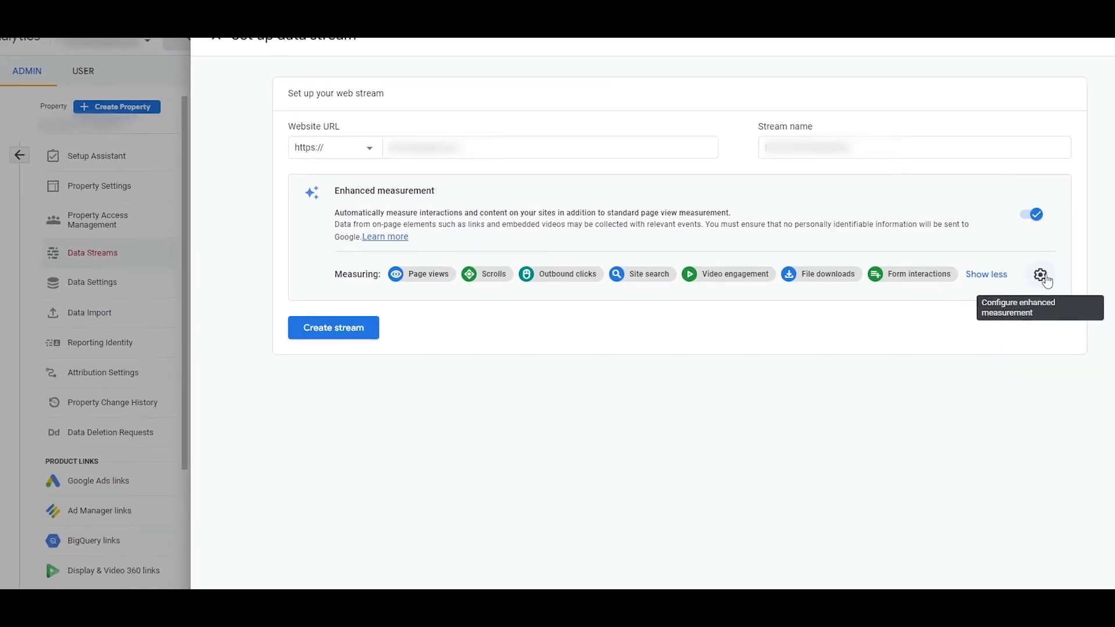
pyautogui.click(1043, 277)
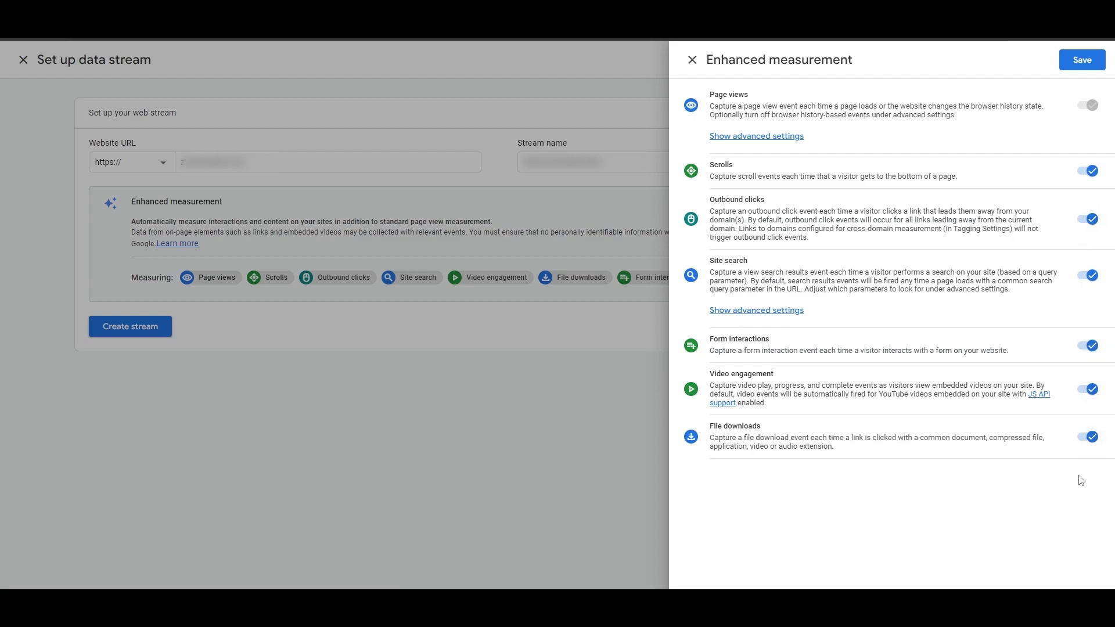
pyautogui.click(1089, 439)
pyautogui.click(473, 326)
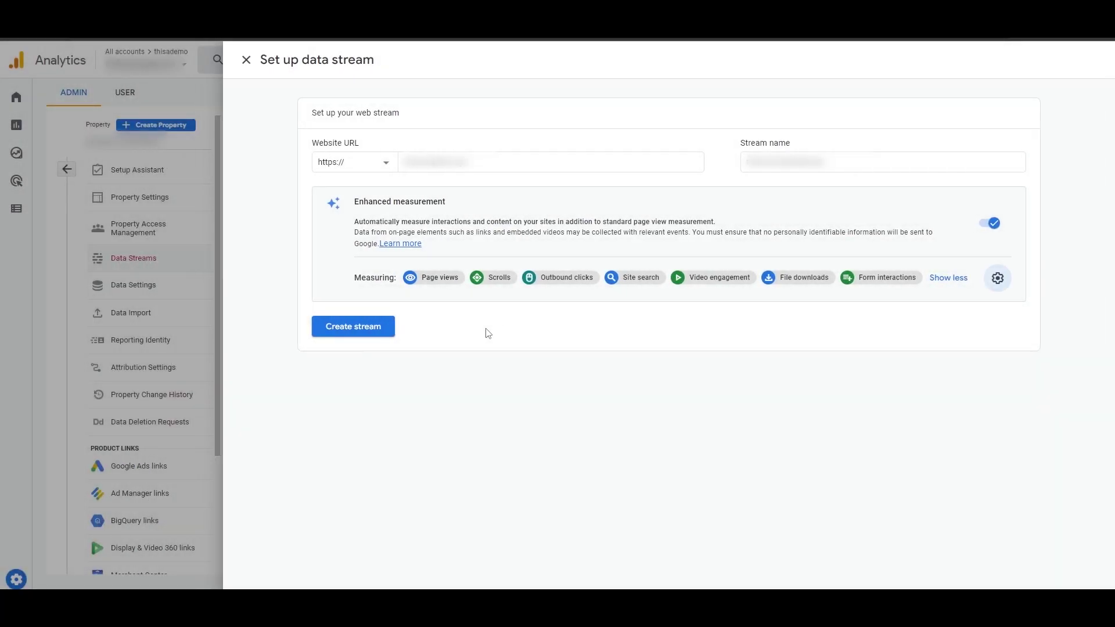
# - Create the web stream and review its details, stream ID and the no-data-yet warning
pyautogui.click(381, 327)
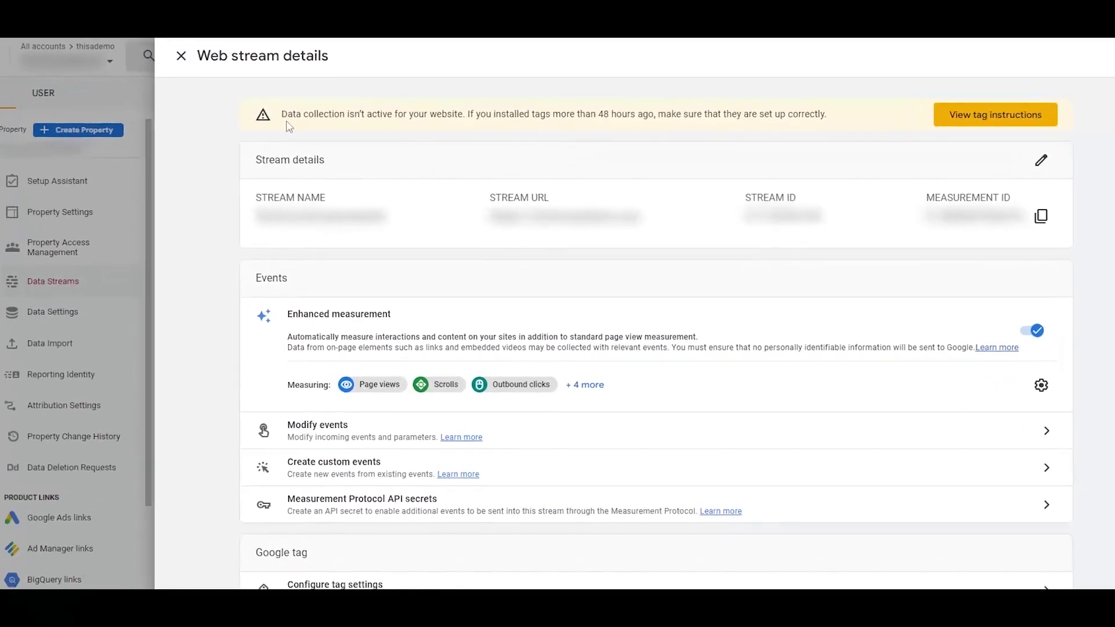
pyautogui.moveTo(260, 115); pyautogui.dragTo(865, 132)
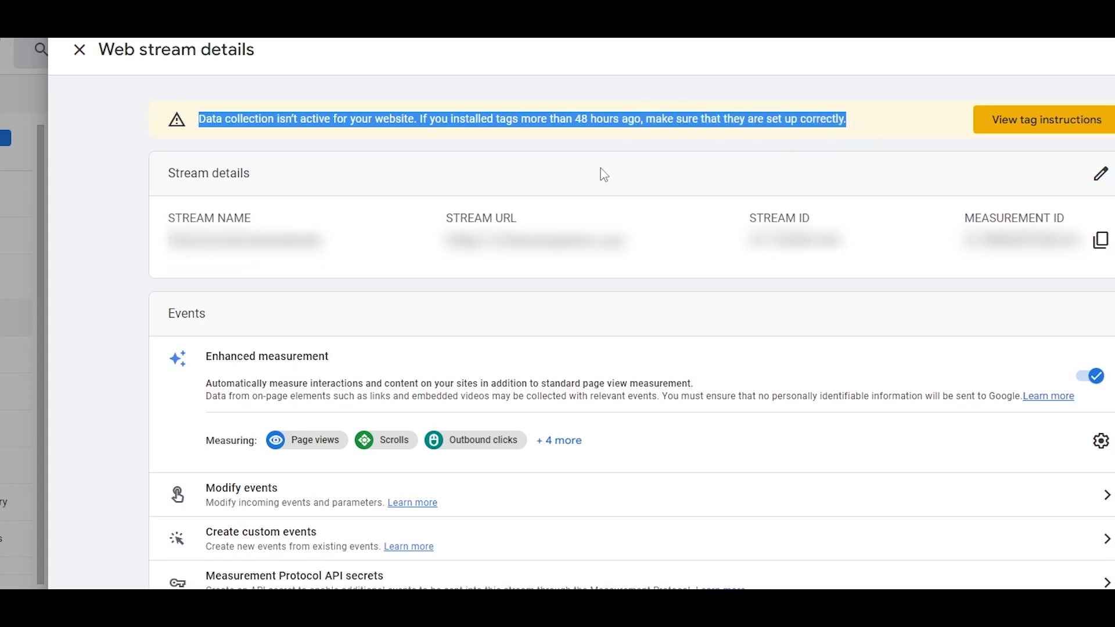
pyautogui.moveTo(436, 254); pyautogui.dragTo(636, 251)
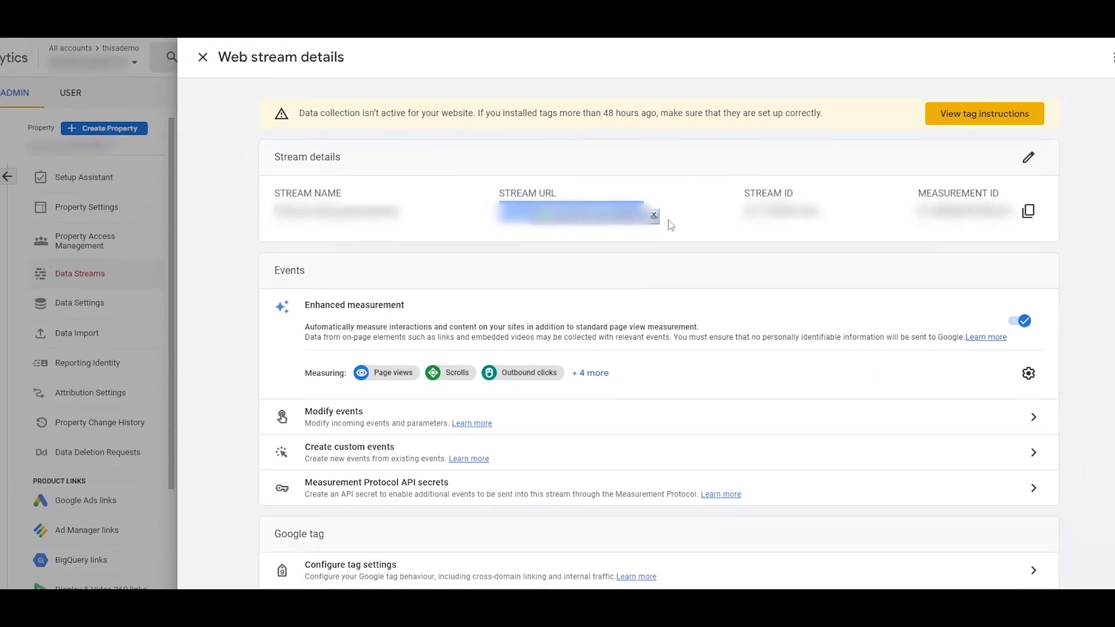
pyautogui.click(671, 225)
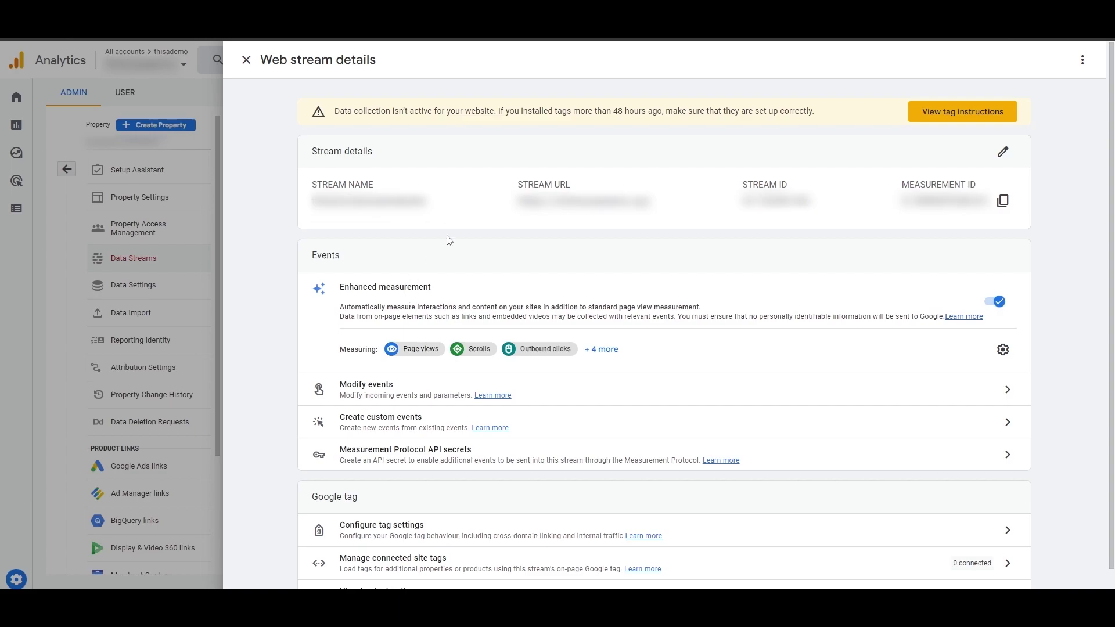
pyautogui.scroll(-1, 443, 302)
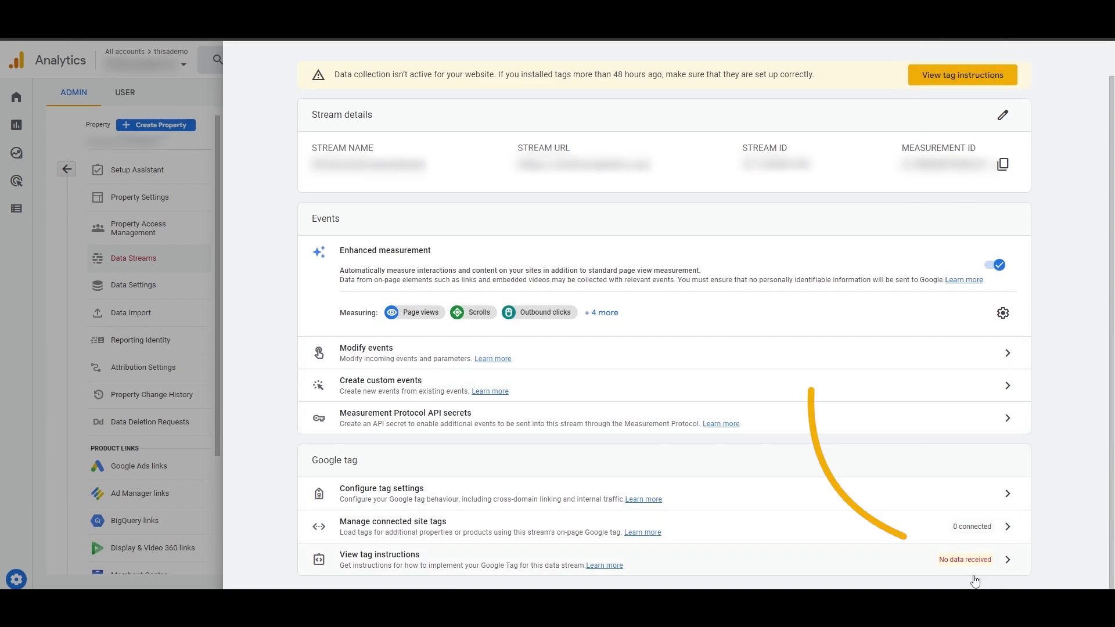
# - Copy the Google tag snippet from the Install manually tab of the tag instructions
pyautogui.click(976, 571)
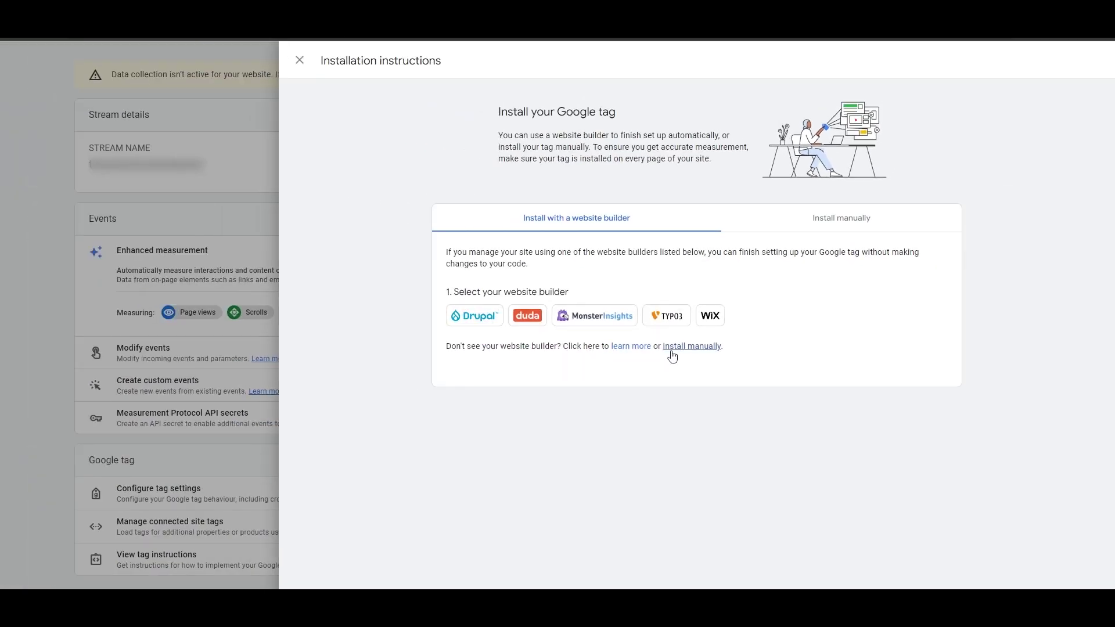
pyautogui.click(572, 419)
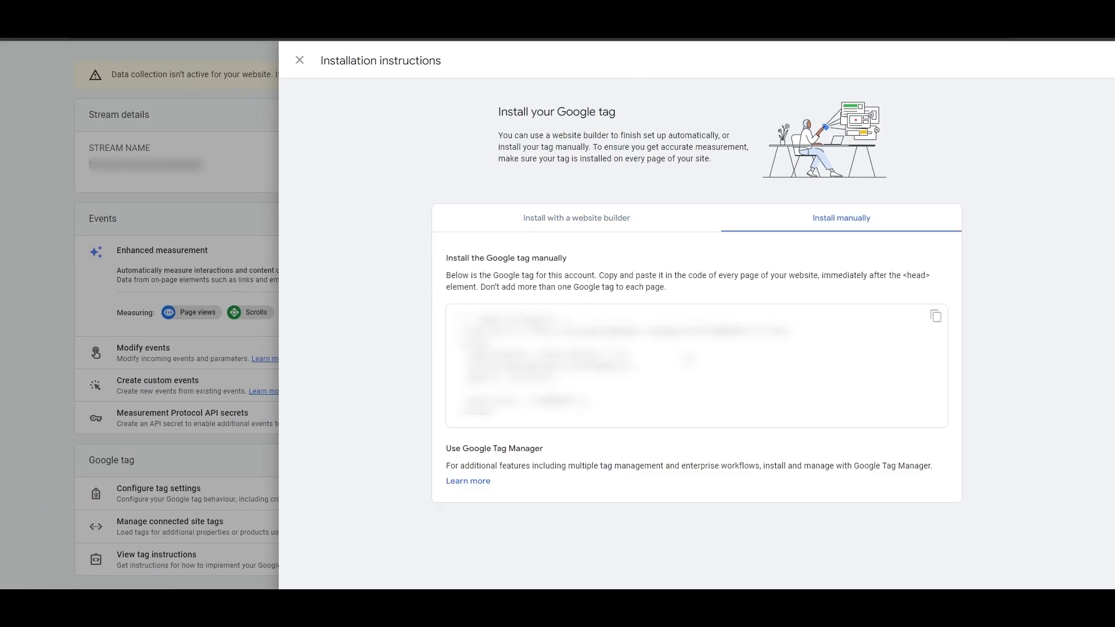
pyautogui.click(936, 317)
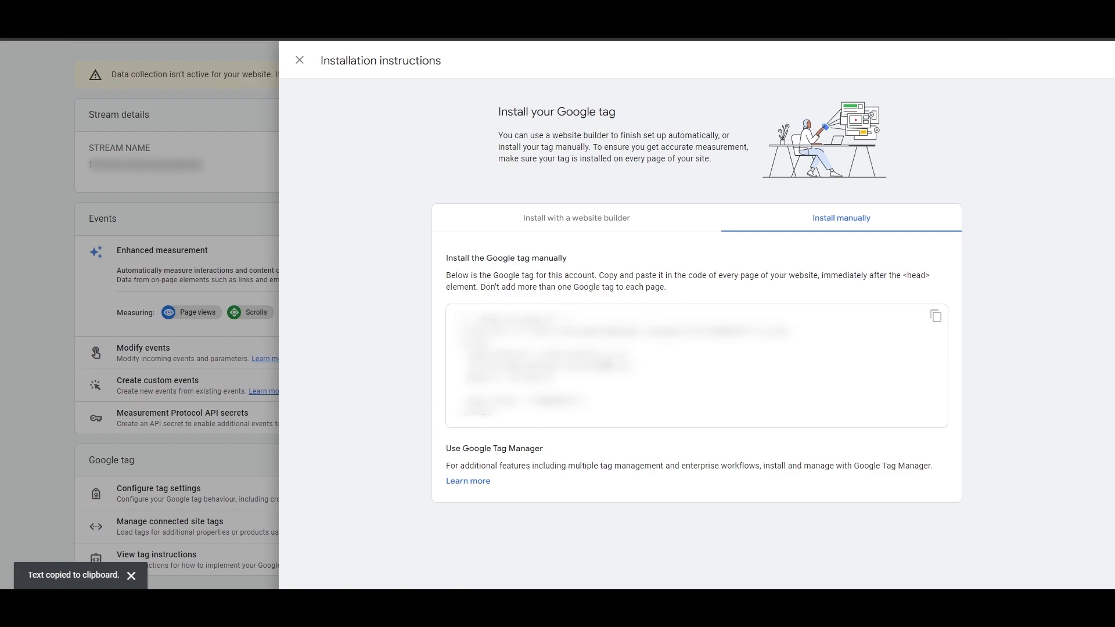
pyautogui.moveTo(595, 278); pyautogui.dragTo(672, 280)
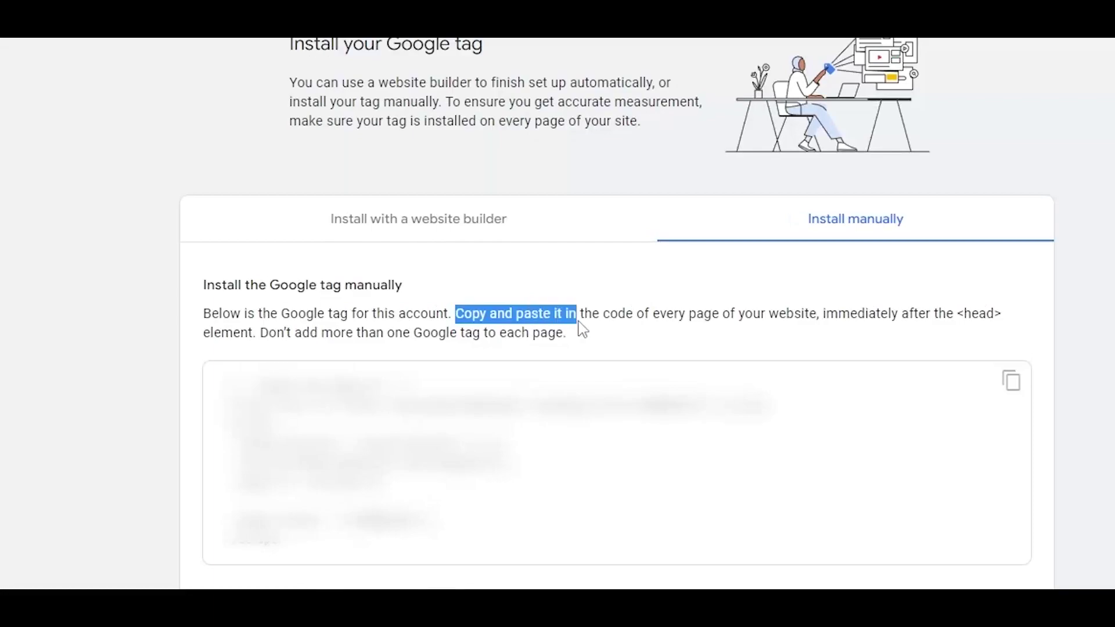
pyautogui.moveTo(581, 328); pyautogui.dragTo(819, 324)
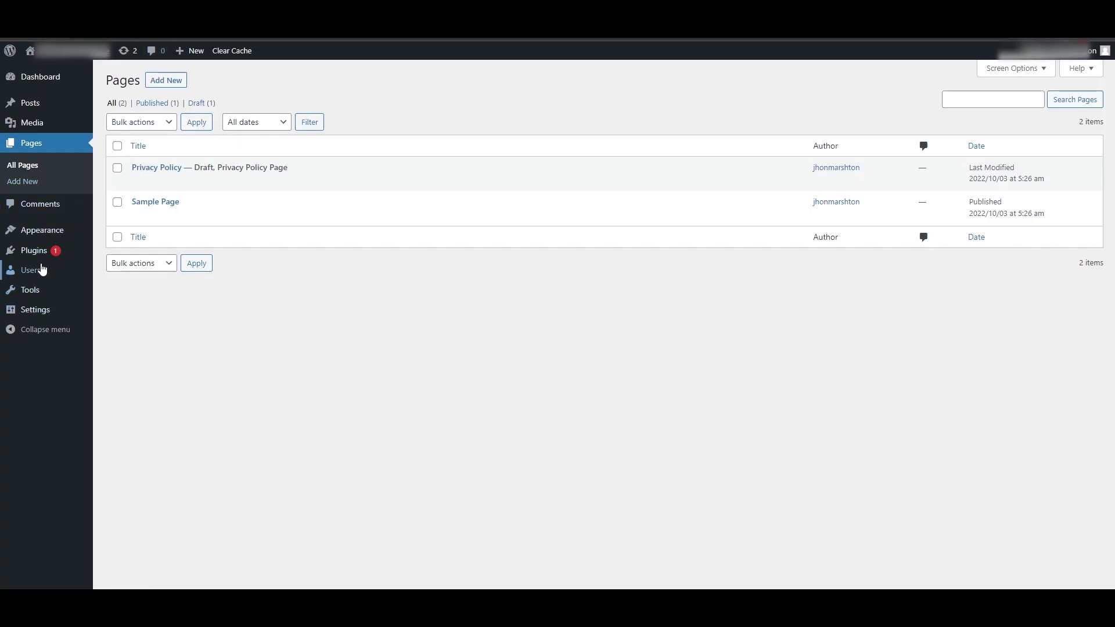
# - Go to the WordPress Installed Plugins page
pyautogui.click(60, 255)
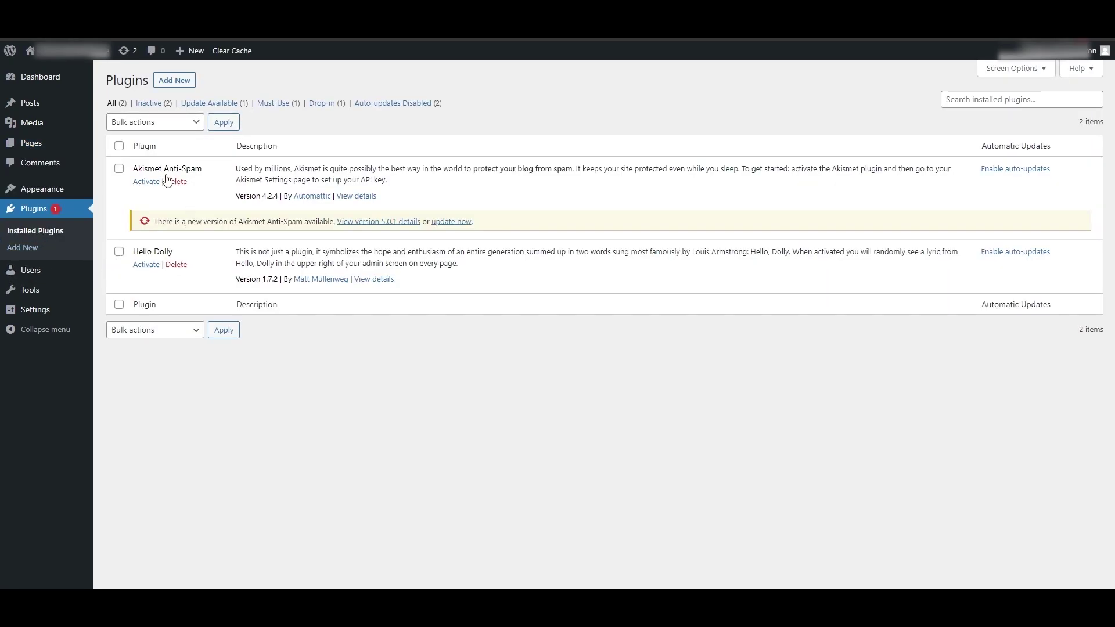
# - Search plugins for 'header', then install and activate Header Footer Code Manager
pyautogui.click(164, 84)
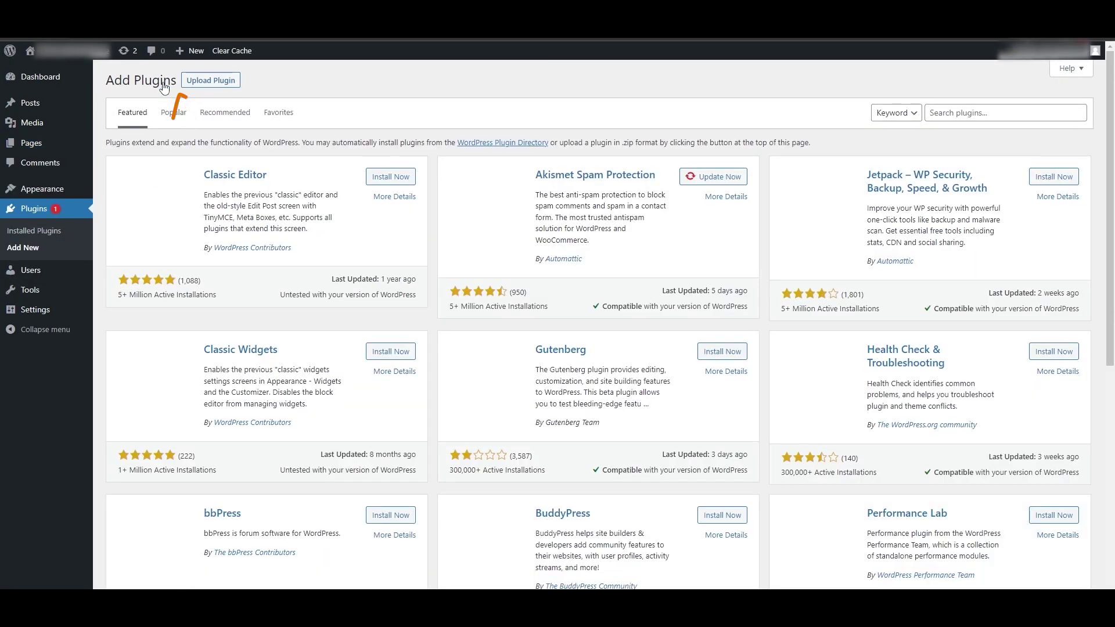
pyautogui.click(936, 116)
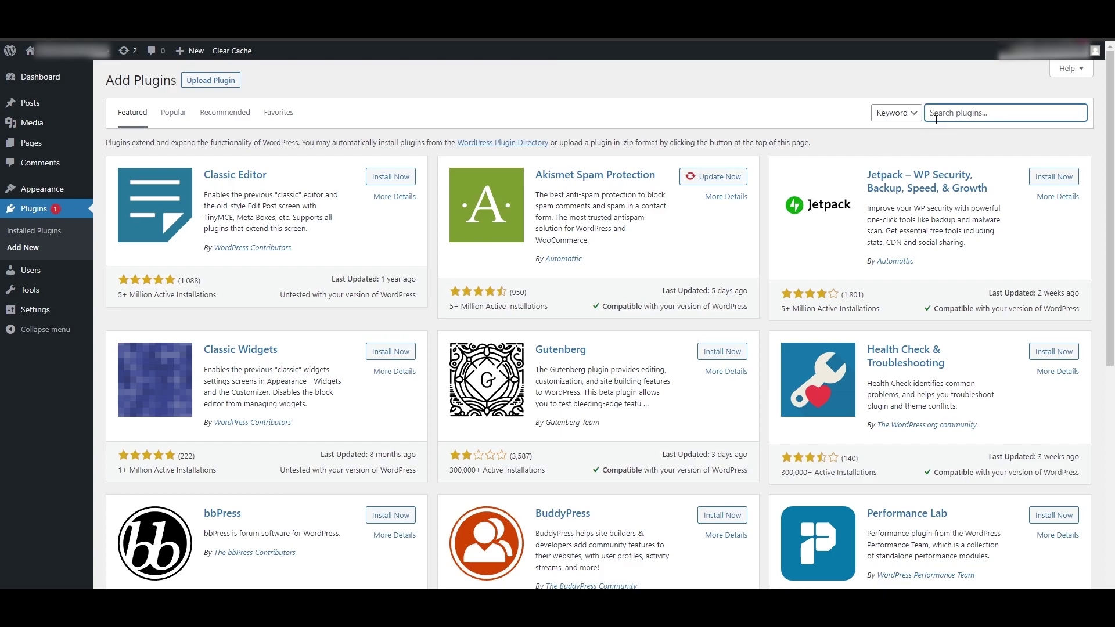
pyautogui.write('header')
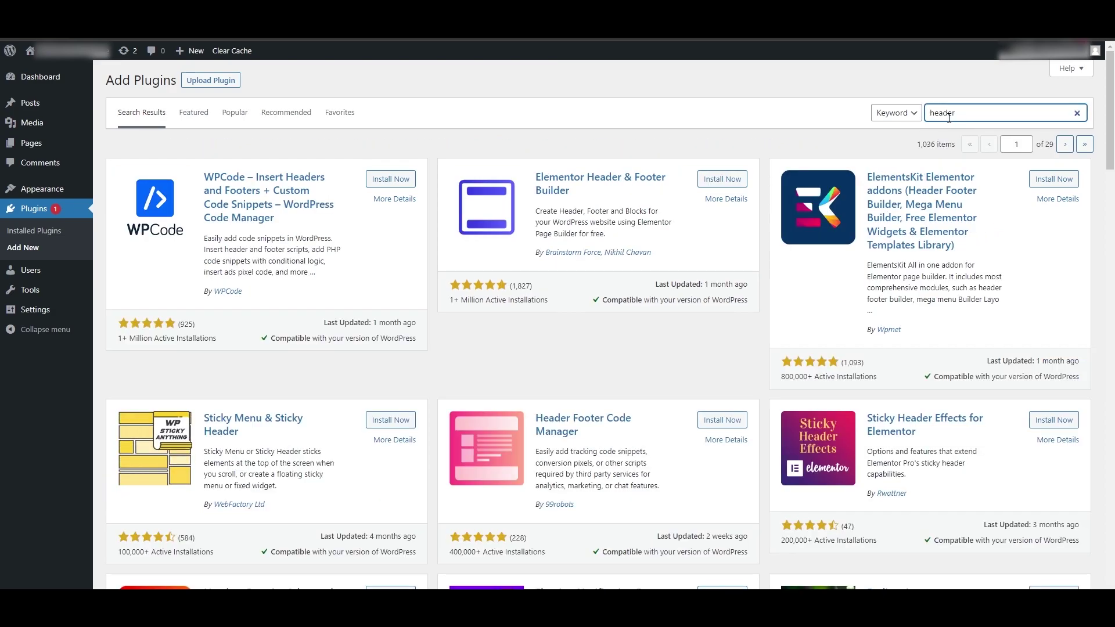
pyautogui.scroll(-2, 929, 152)
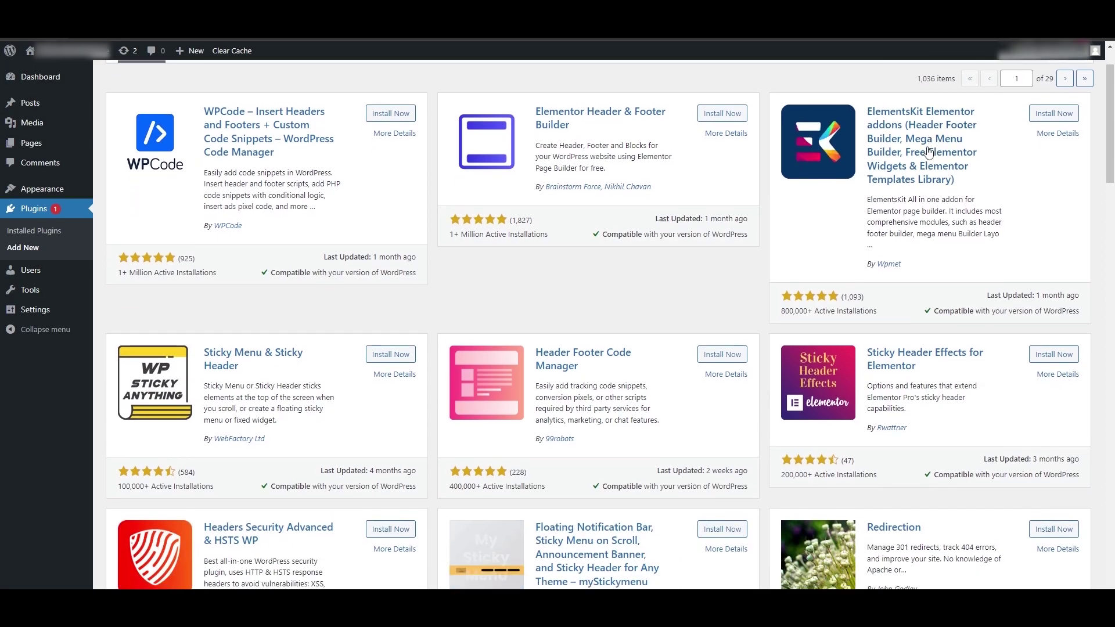
pyautogui.scroll(-1, 929, 152)
pyautogui.moveTo(536, 302); pyautogui.dragTo(580, 317)
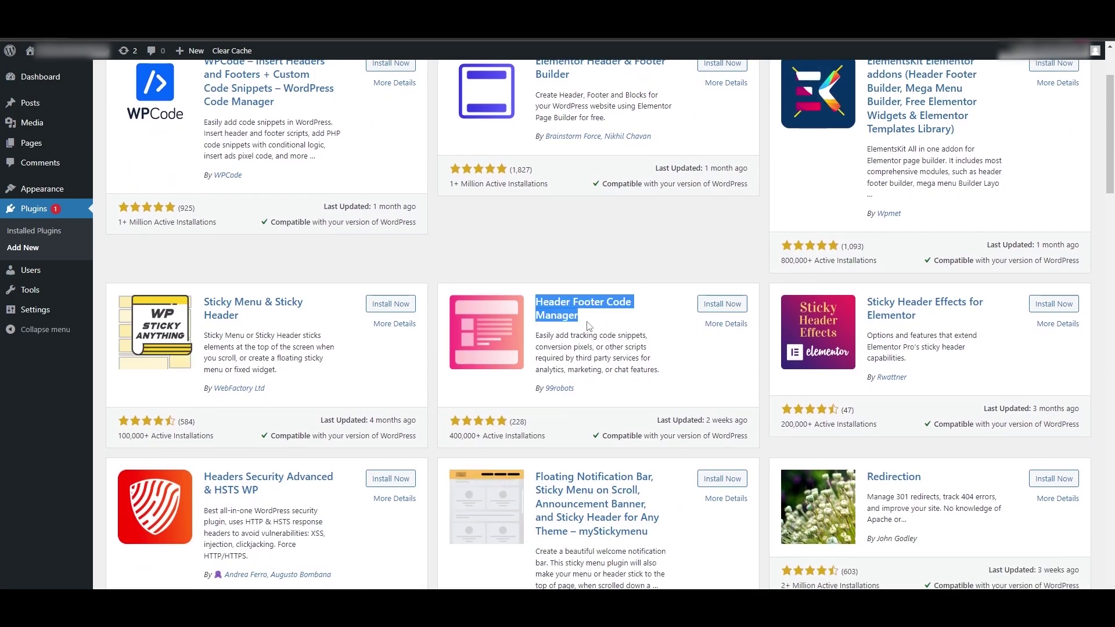
pyautogui.click(727, 308)
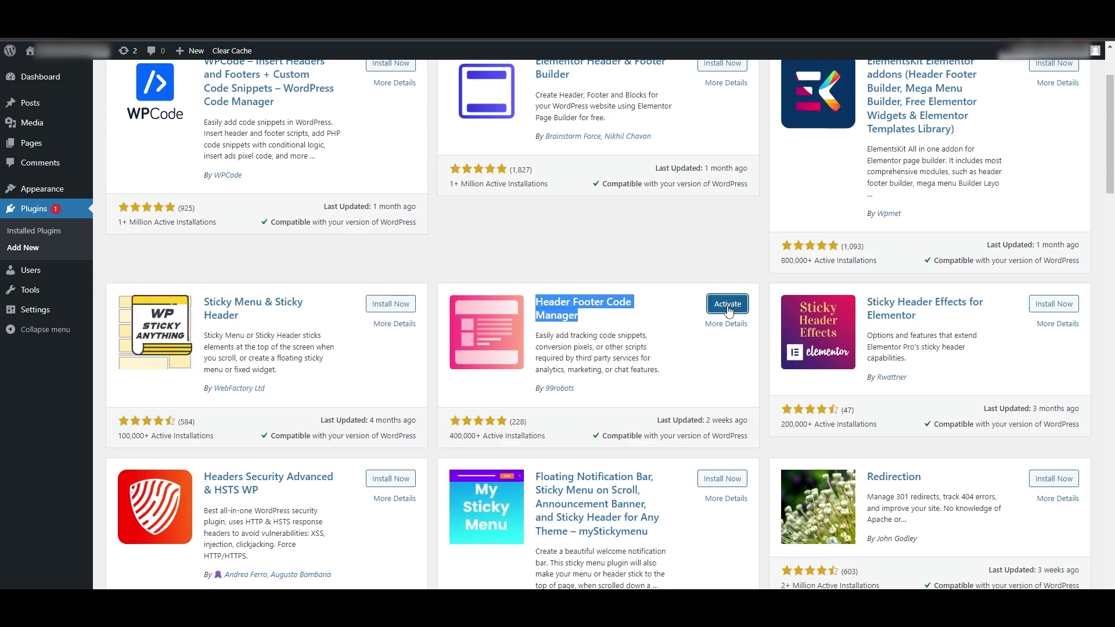
pyautogui.click(728, 305)
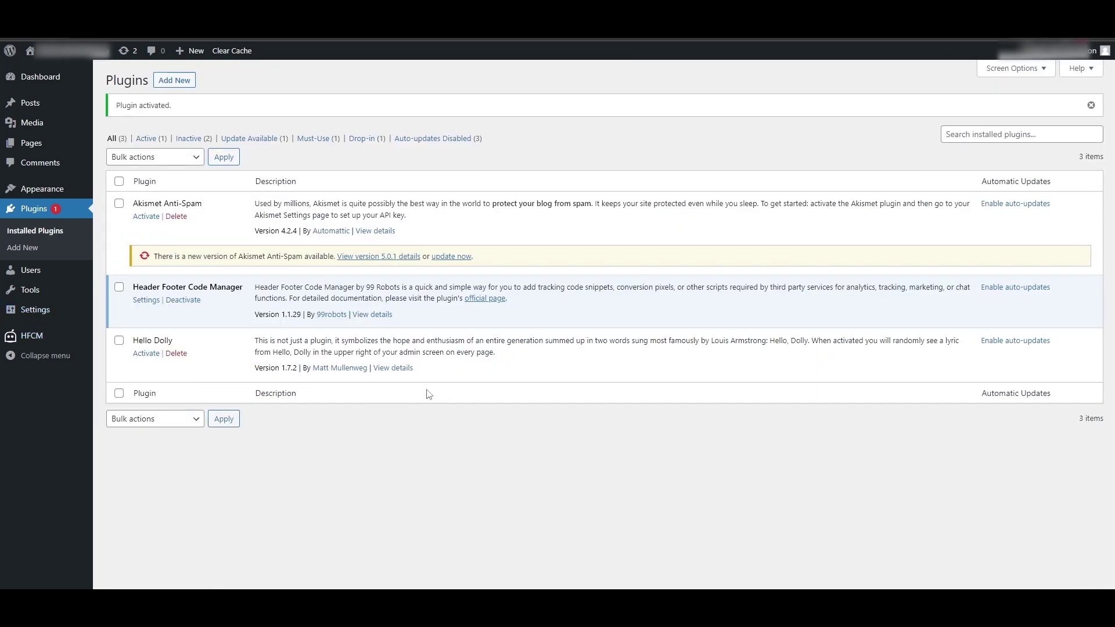
# - Open the empty HFCM snippets list and start a new snippet
pyautogui.moveTo(34, 344)
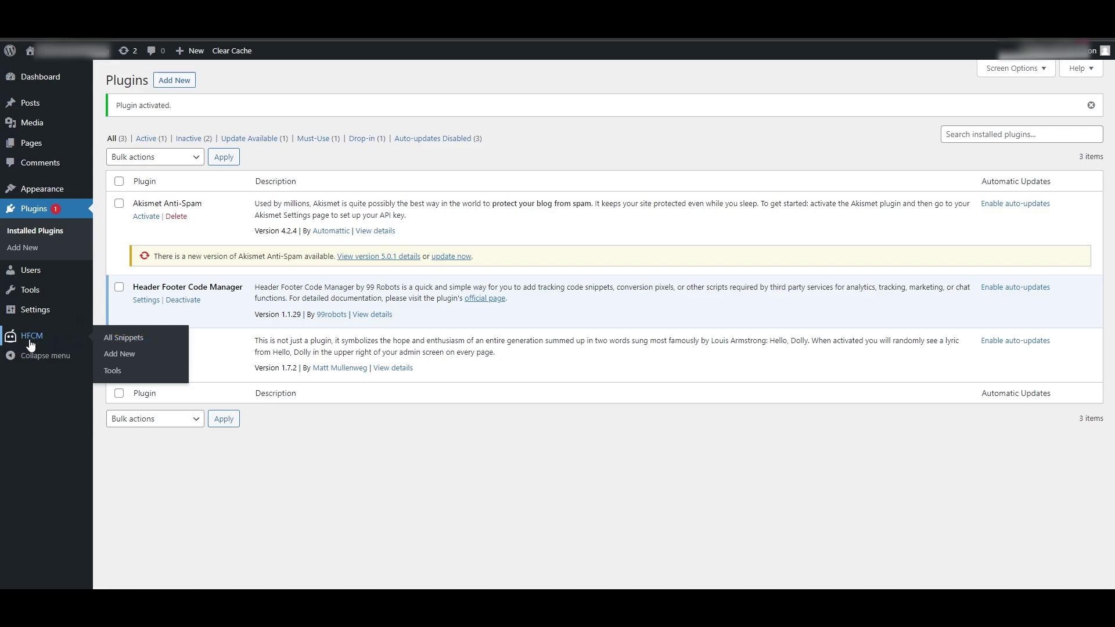
pyautogui.click(22, 341)
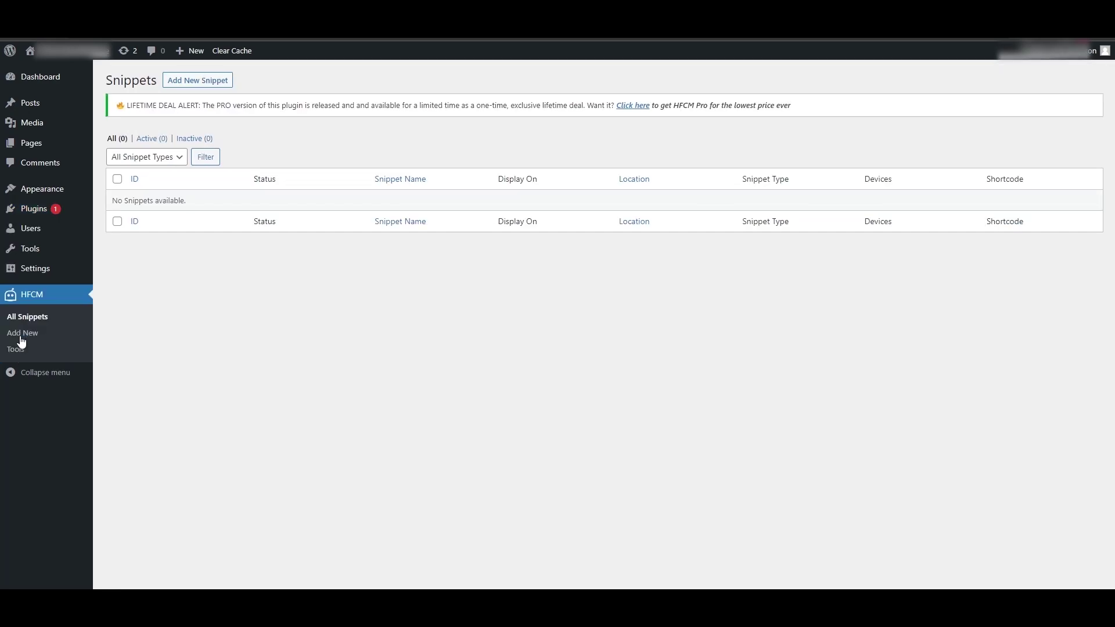
pyautogui.moveTo(114, 207); pyautogui.dragTo(189, 211)
pyautogui.click(191, 213)
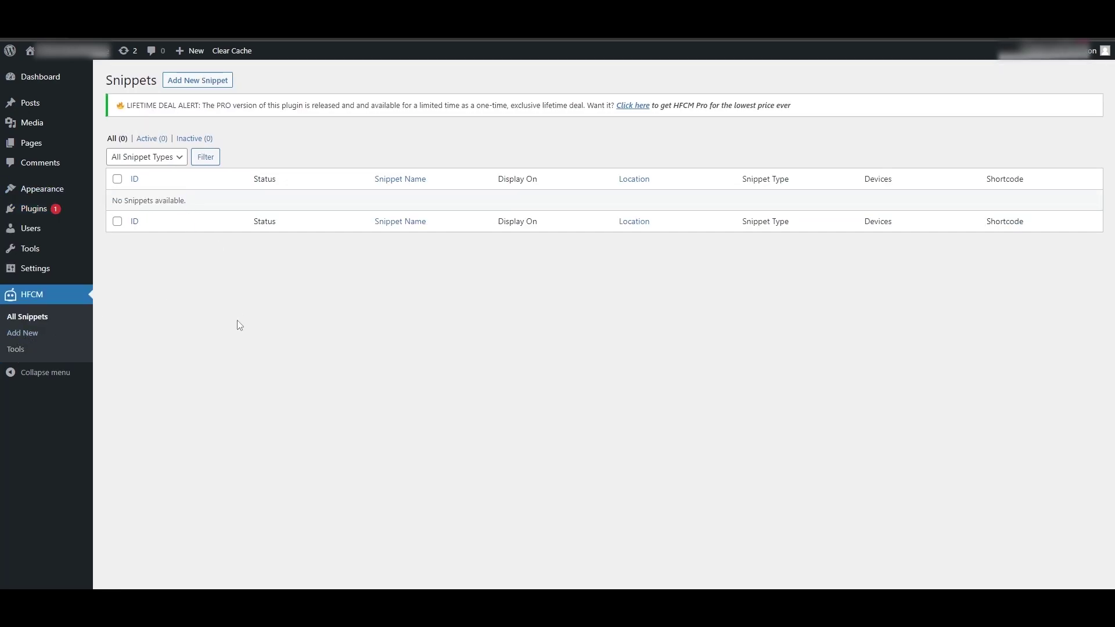
pyautogui.click(195, 87)
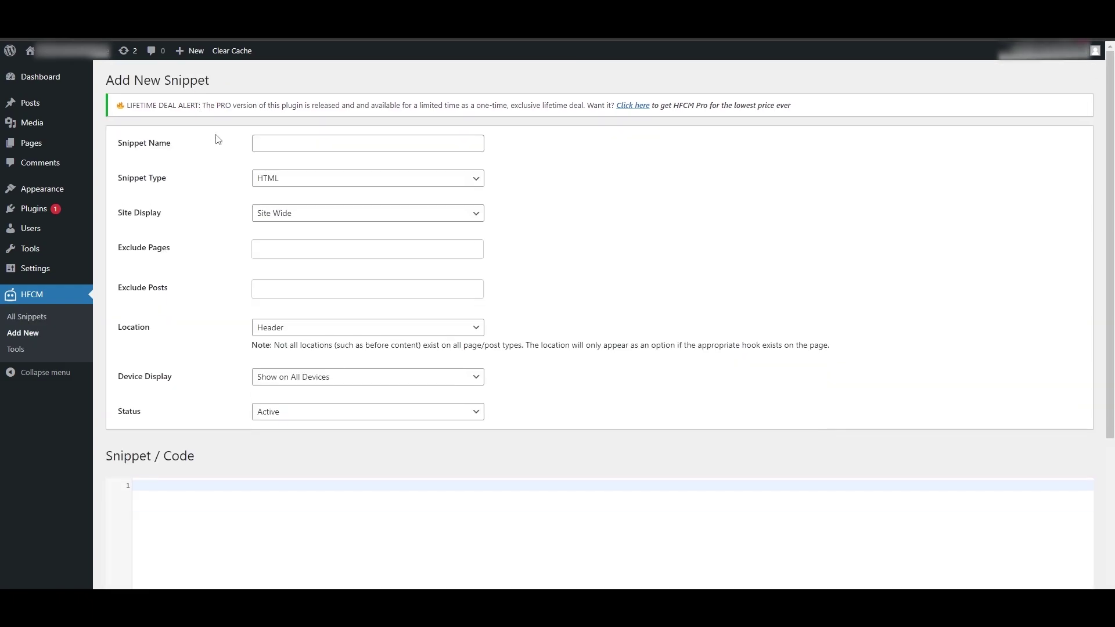
# - Name the snippet 'Gtag' and set its snippet type to Javascript
pyautogui.click(264, 142)
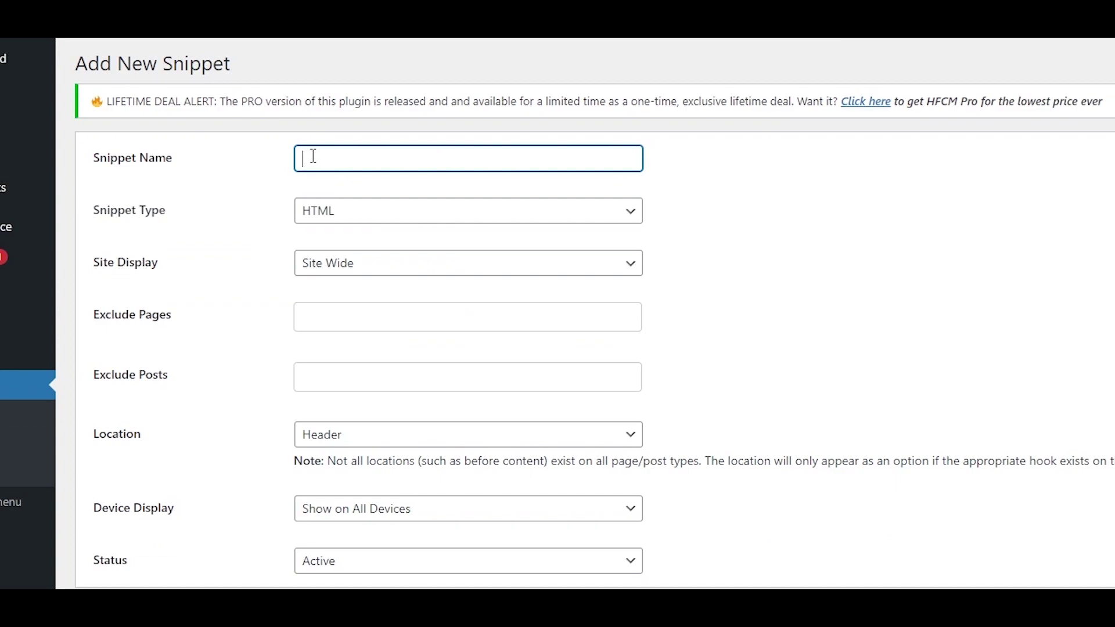
pyautogui.write('Gtag')
pyautogui.click(330, 216)
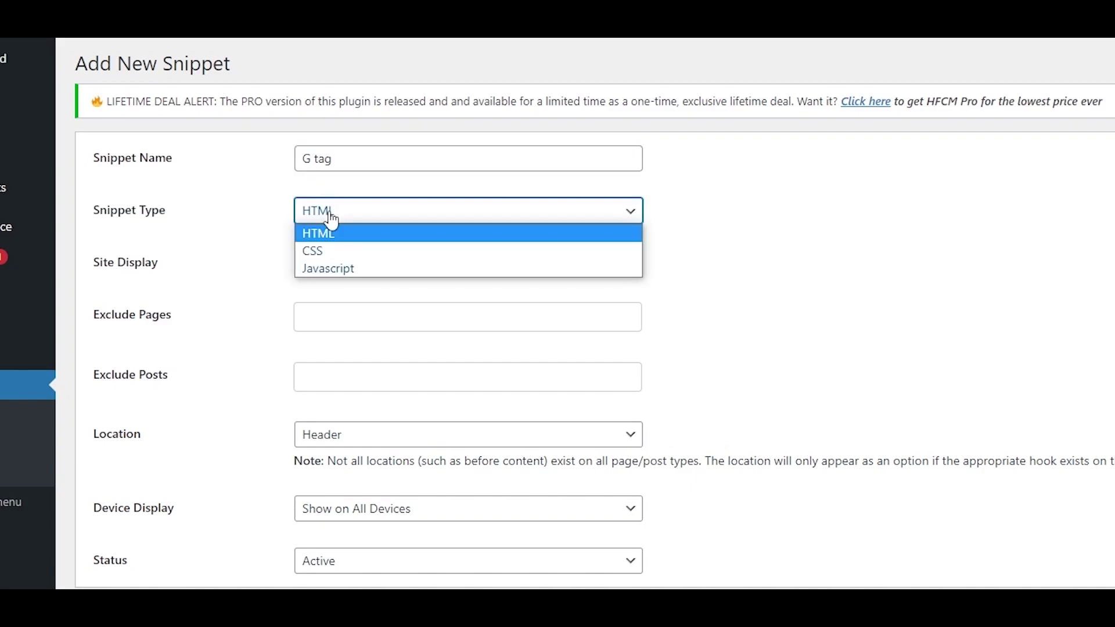
pyautogui.click(331, 273)
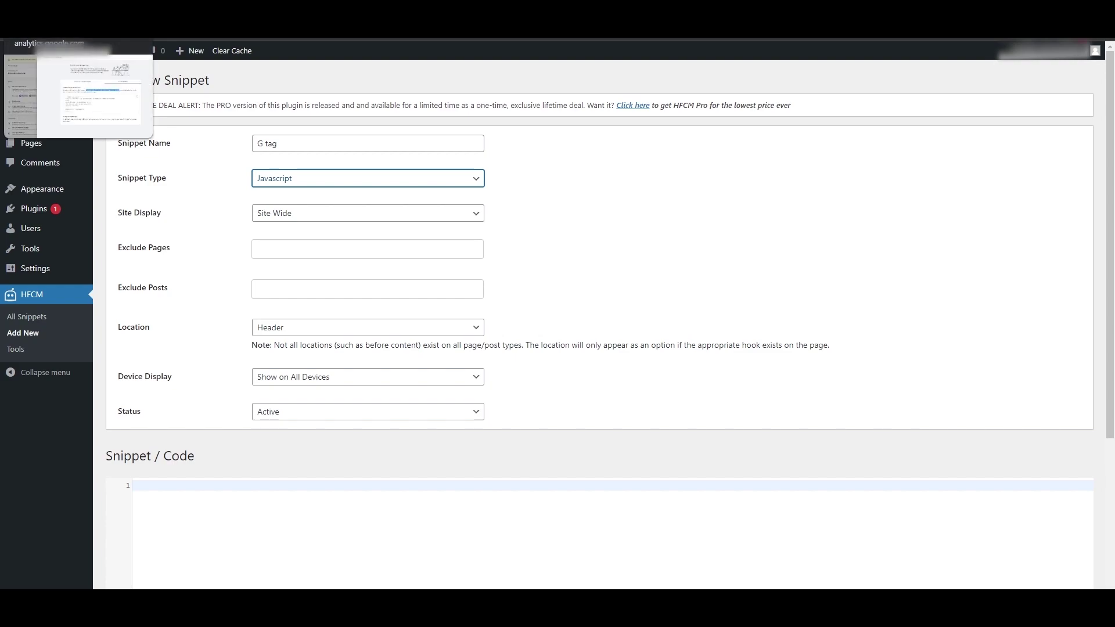
# - Copy the Google tag code from Analytics' Install manually instructions, then return to WordPress
pyautogui.hotkey('alt', 'Tab')
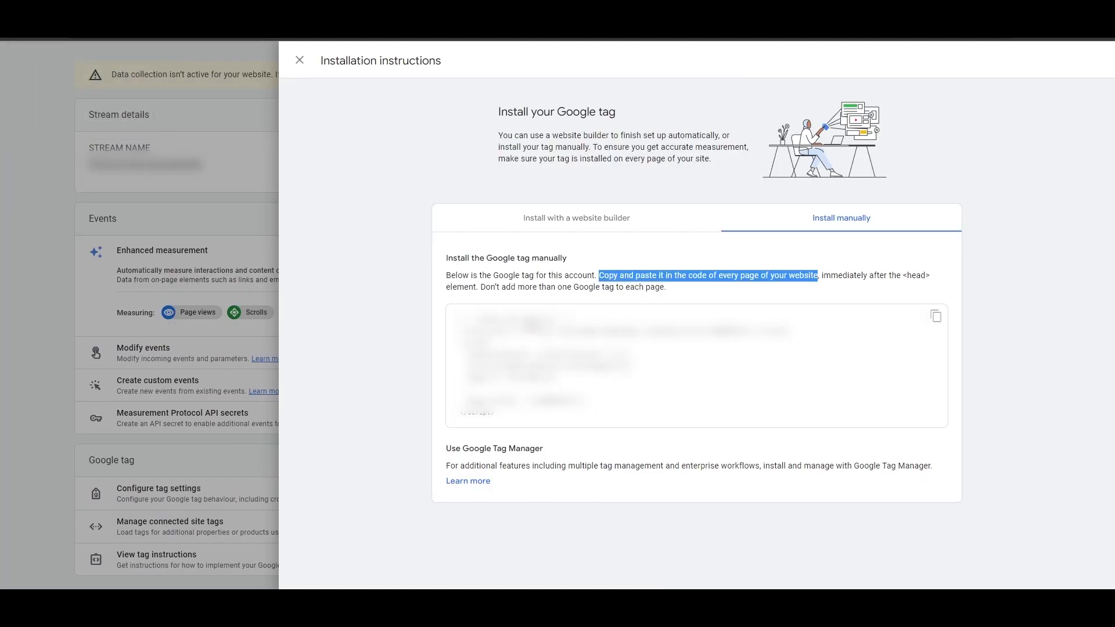
pyautogui.click(548, 320)
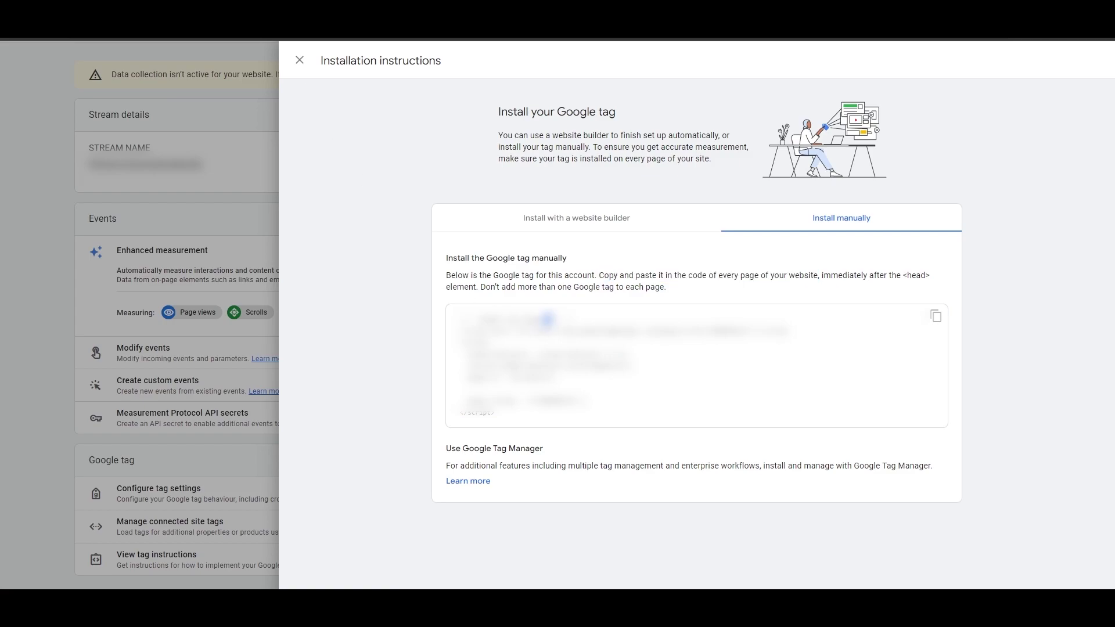
pyautogui.hotkey('alt', 'Tab')
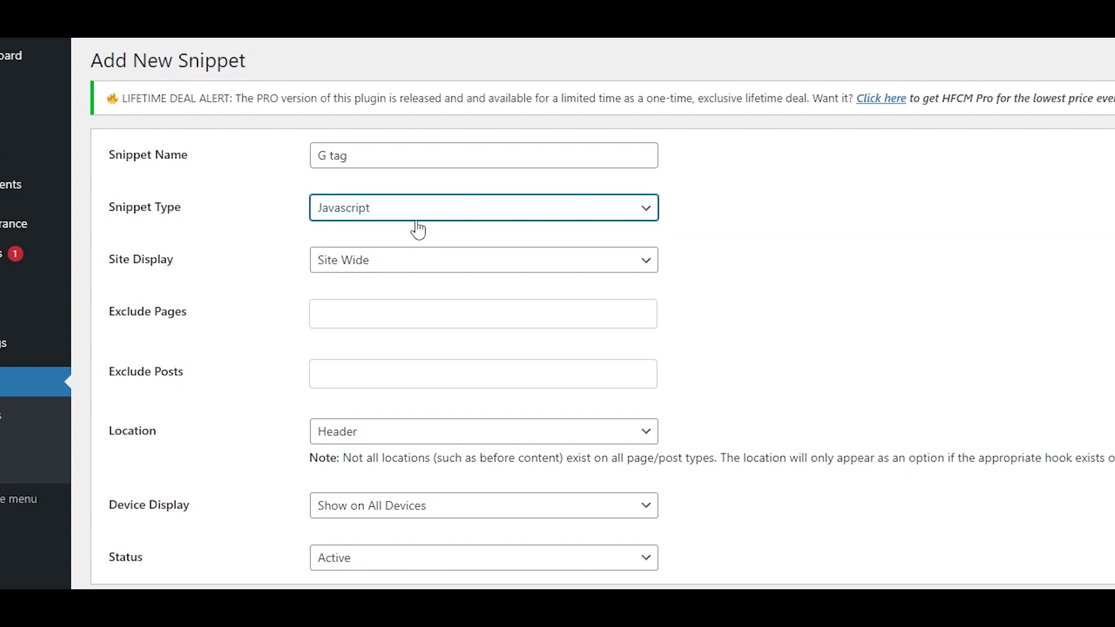
# - Keep the snippet's Site Display as Site Wide and its Location as Header
pyautogui.moveTo(111, 269)
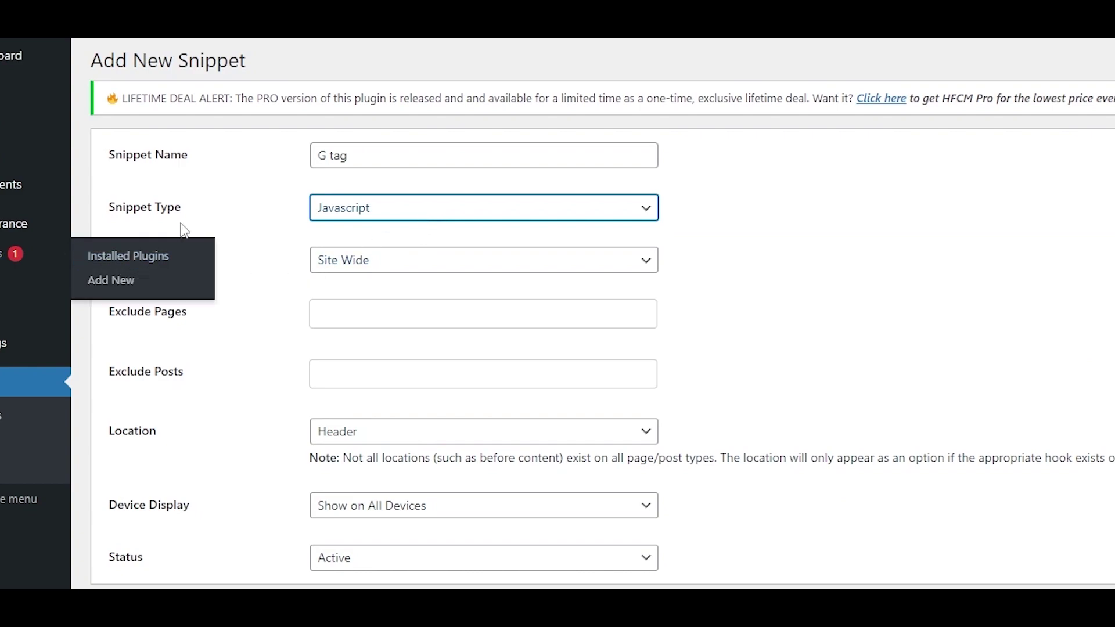
pyautogui.moveTo(110, 260); pyautogui.dragTo(207, 269)
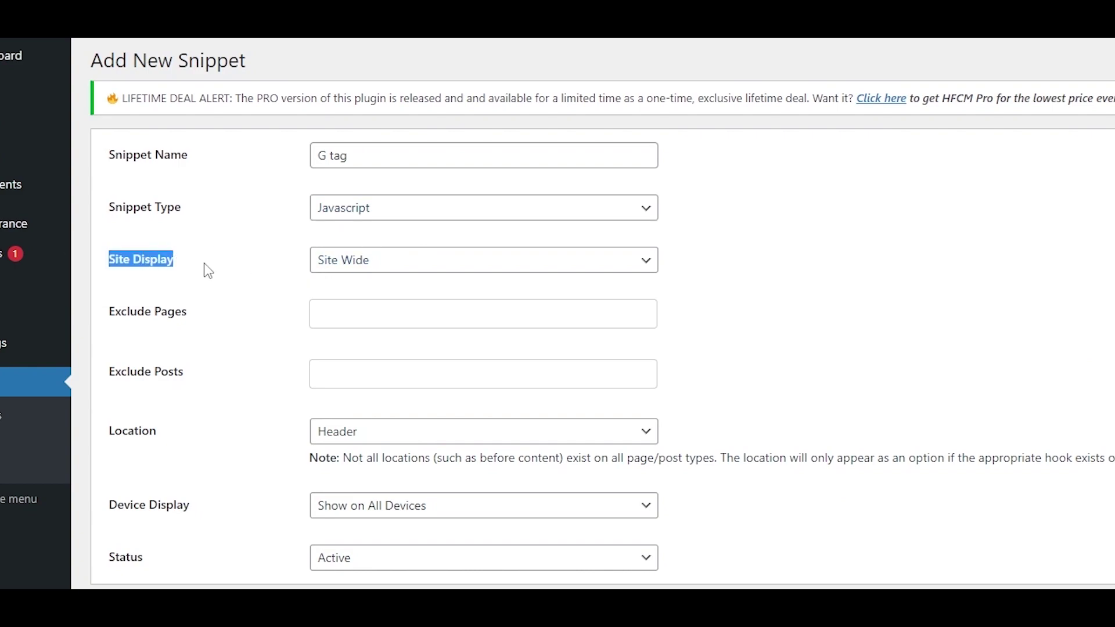
pyautogui.click(355, 268)
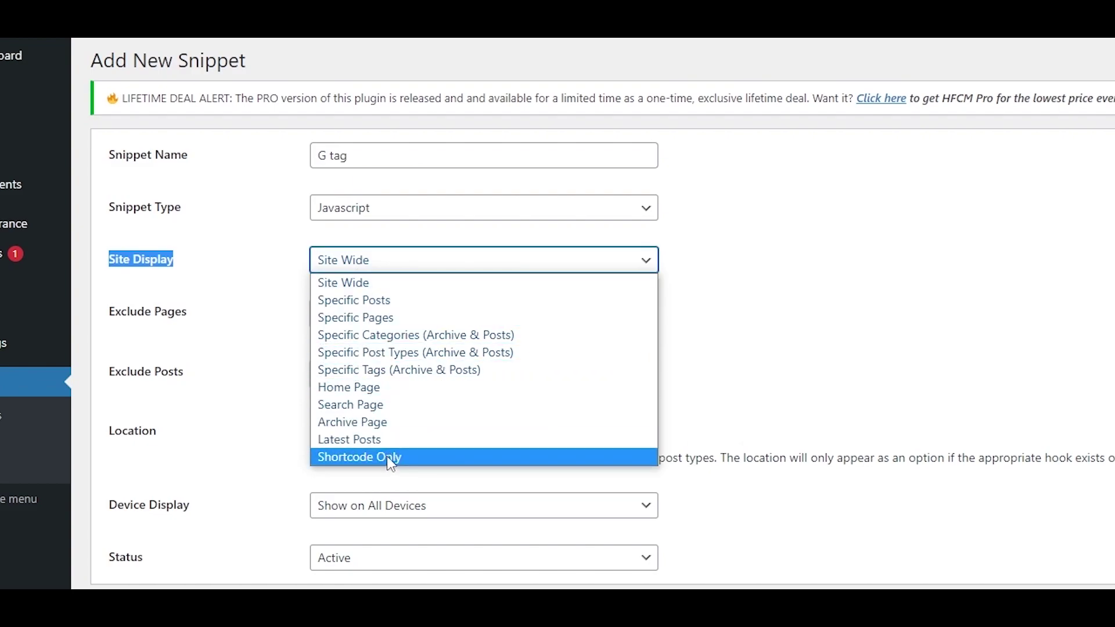
pyautogui.click(365, 288)
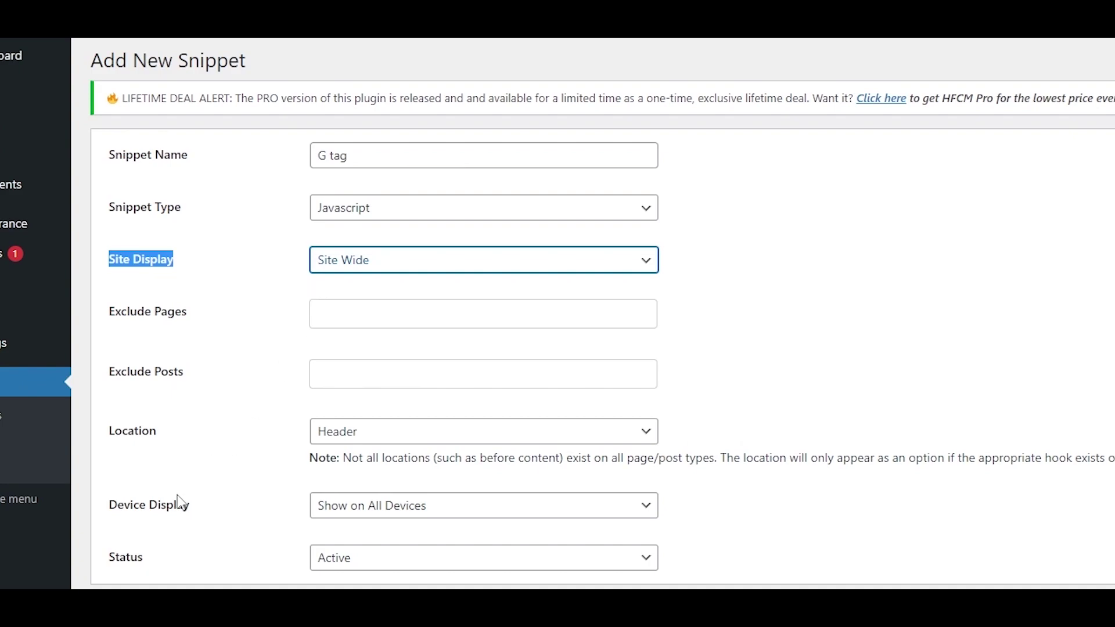
pyautogui.click(398, 431)
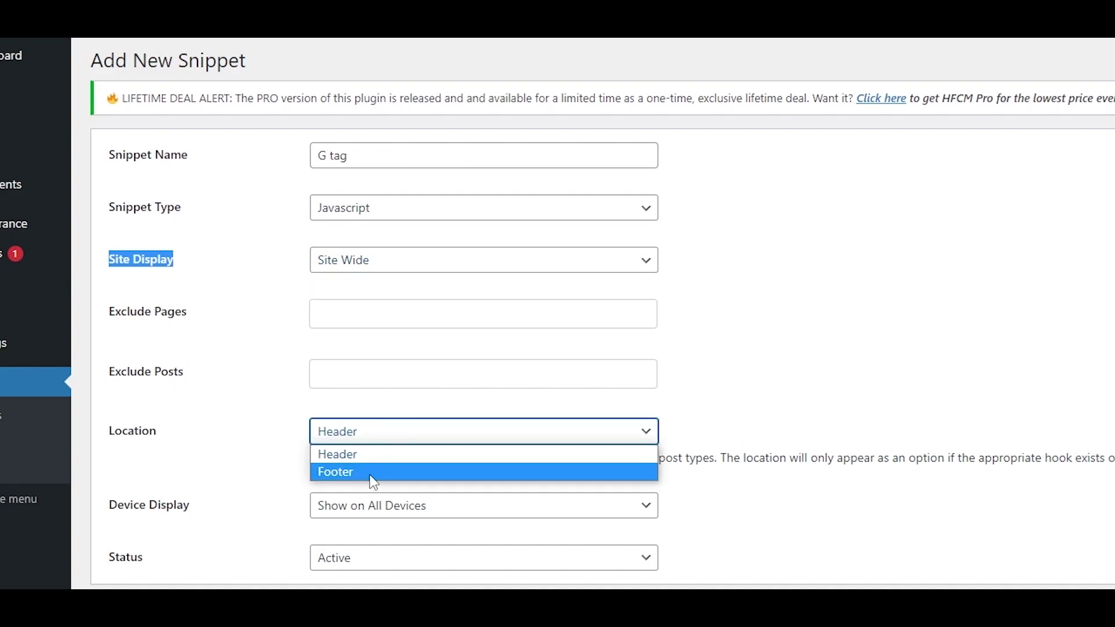
pyautogui.click(373, 459)
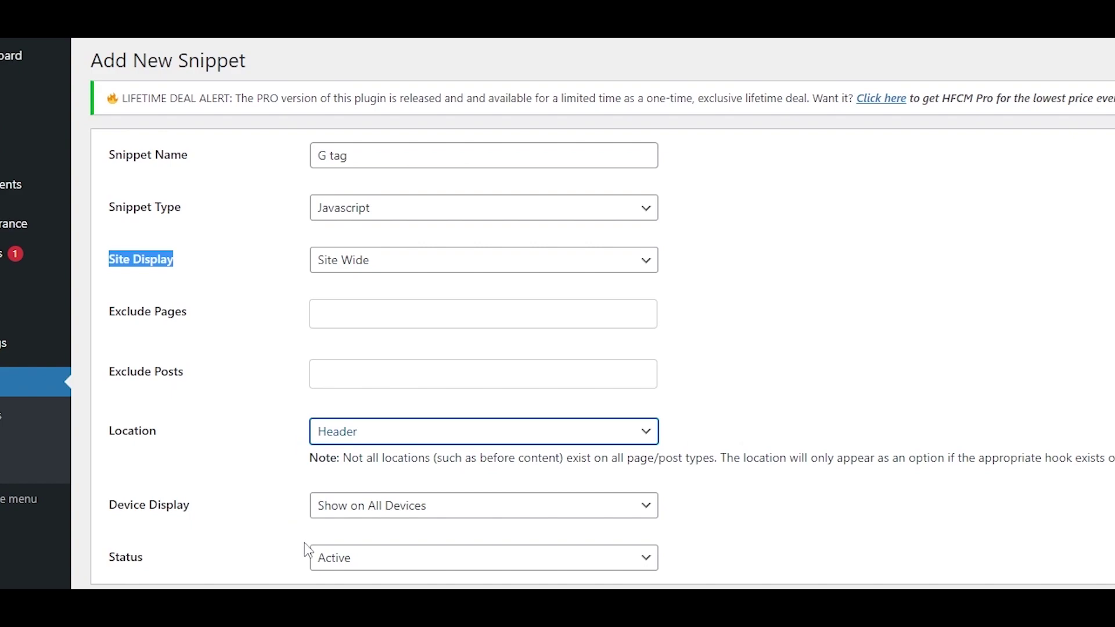
# - Paste the copied Google tag script into the snippet code and save it
pyautogui.scroll(-5, 293, 340)
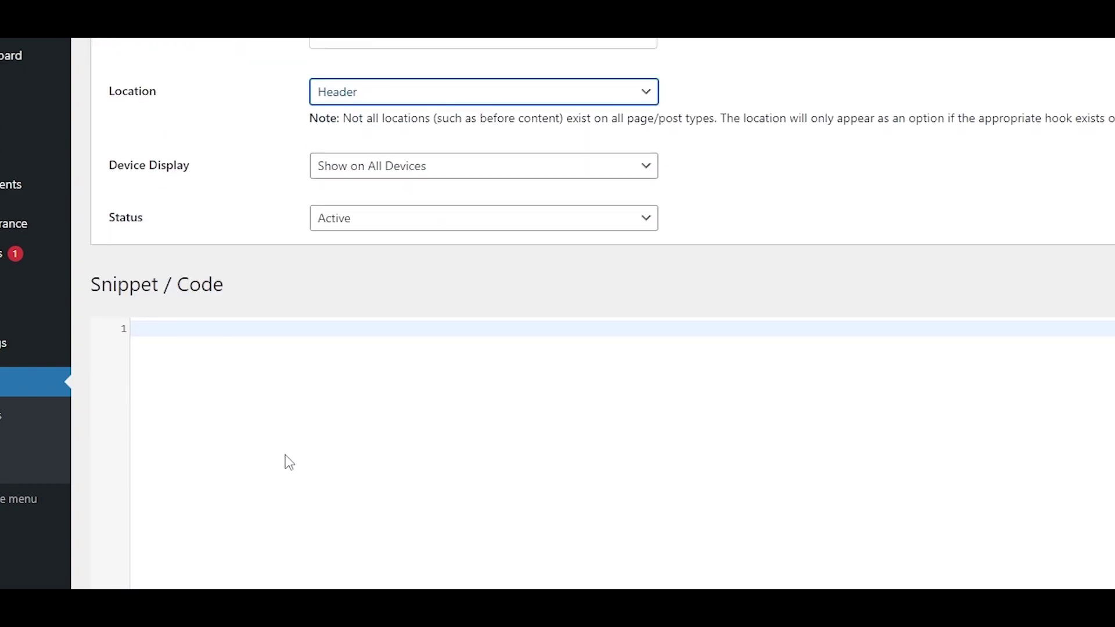
pyautogui.click(173, 340)
pyautogui.write('<!-- Google tag (gtag.js) --> <script async src="https://www.googletagmanager.com/gtag/js?id=G-5R8QPGWLR1"></script> <script>   window.dataLayer = window.dataLayer || [];   function gtag(){dataLayer.push(arguments);}   gtag(\'js\', new Date());    gtag(\'config\', \'G-5R8QPGWLR1\'); </script>')
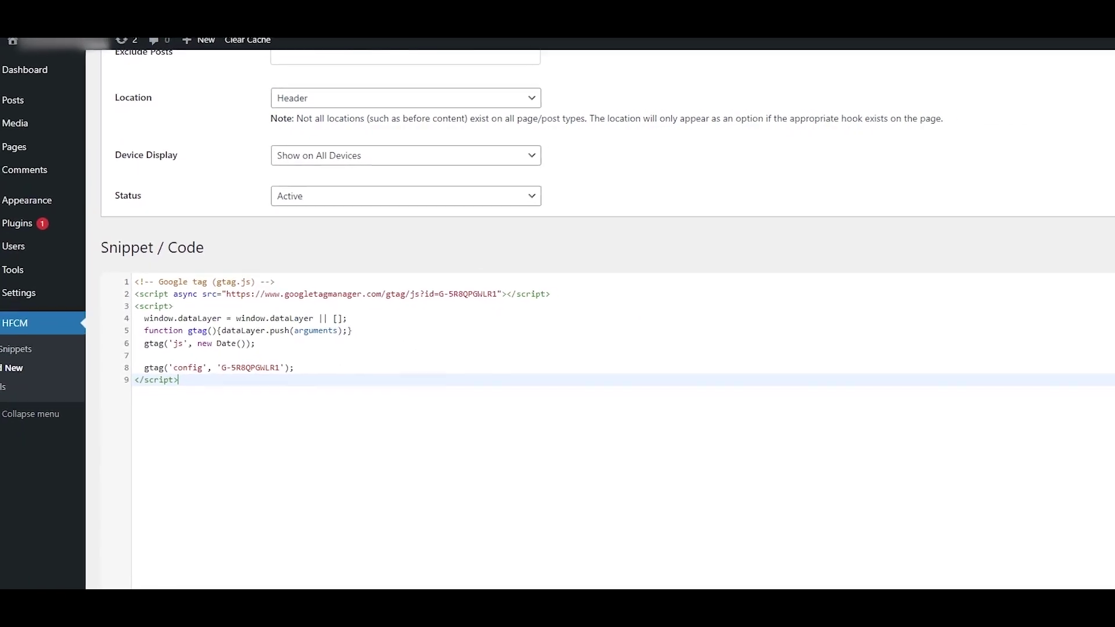
pyautogui.click(129, 562)
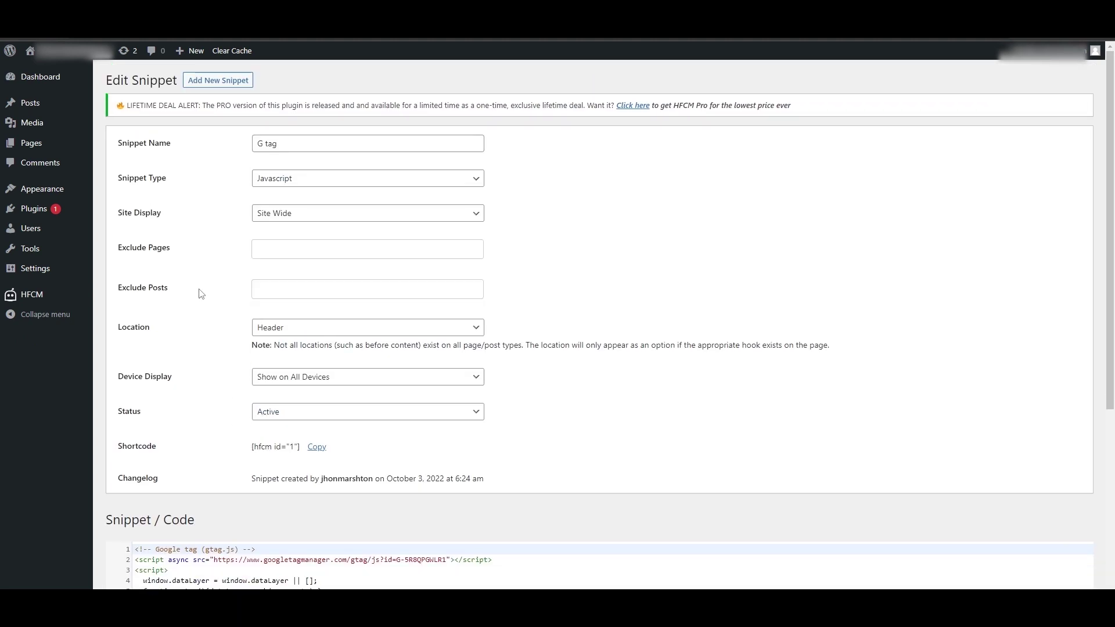
# - Check the saved snippet's shortcode [hfcm id="1"], then close Analytics' tag installation instructions
pyautogui.scroll(-2, 206, 343)
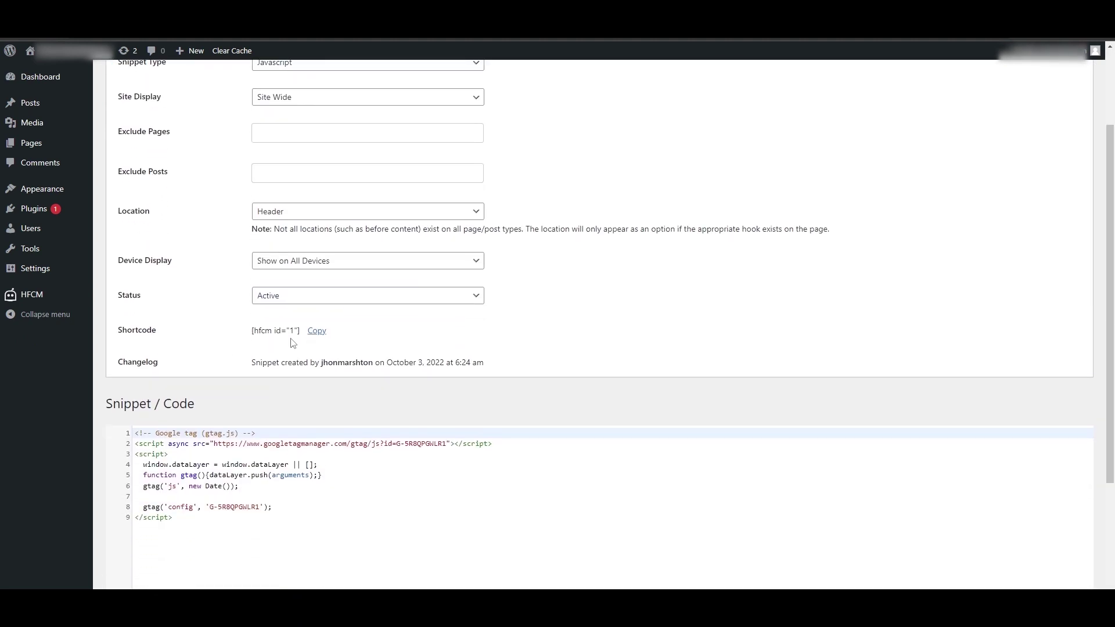
pyautogui.scroll(2, 292, 343)
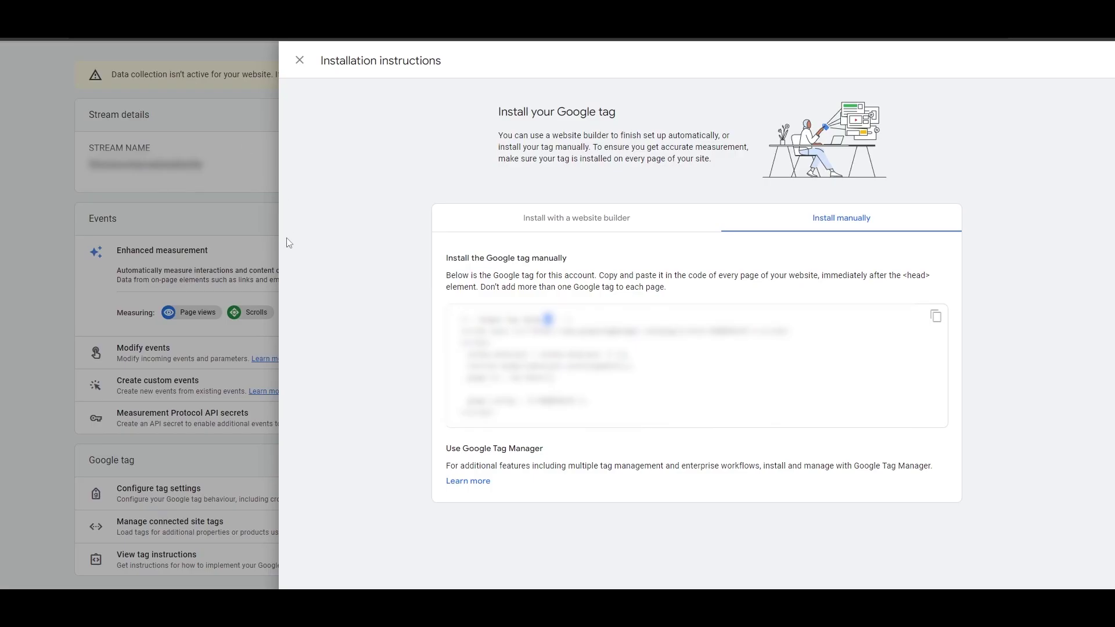
pyautogui.click(243, 232)
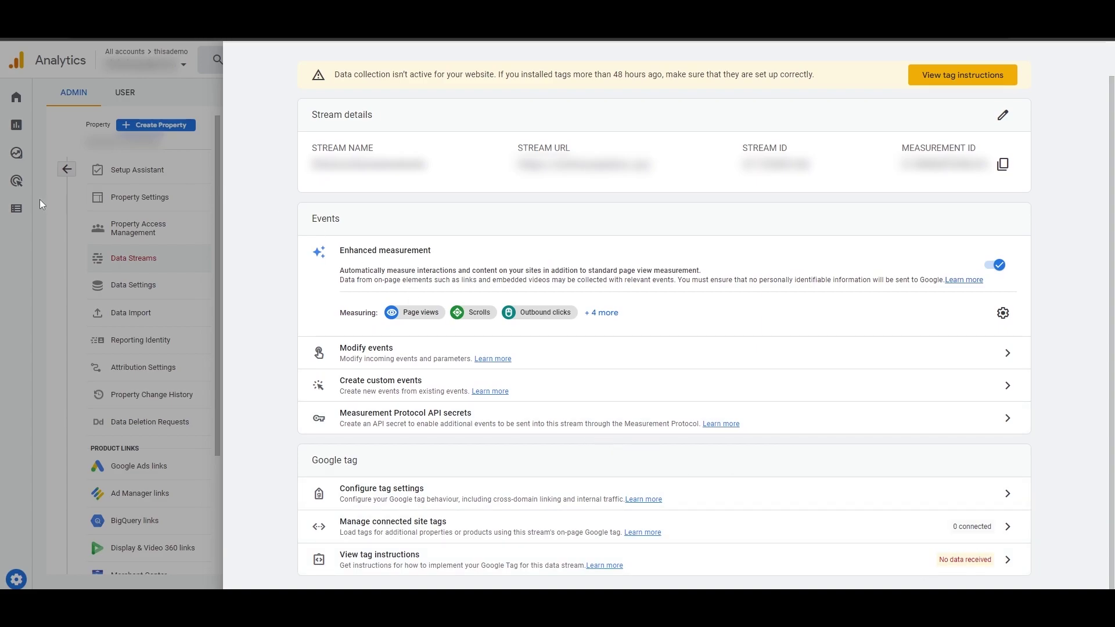
# - Leave the stream details and open the Real-time report, scrolling to the Views and Event count cards
pyautogui.click(84, 183)
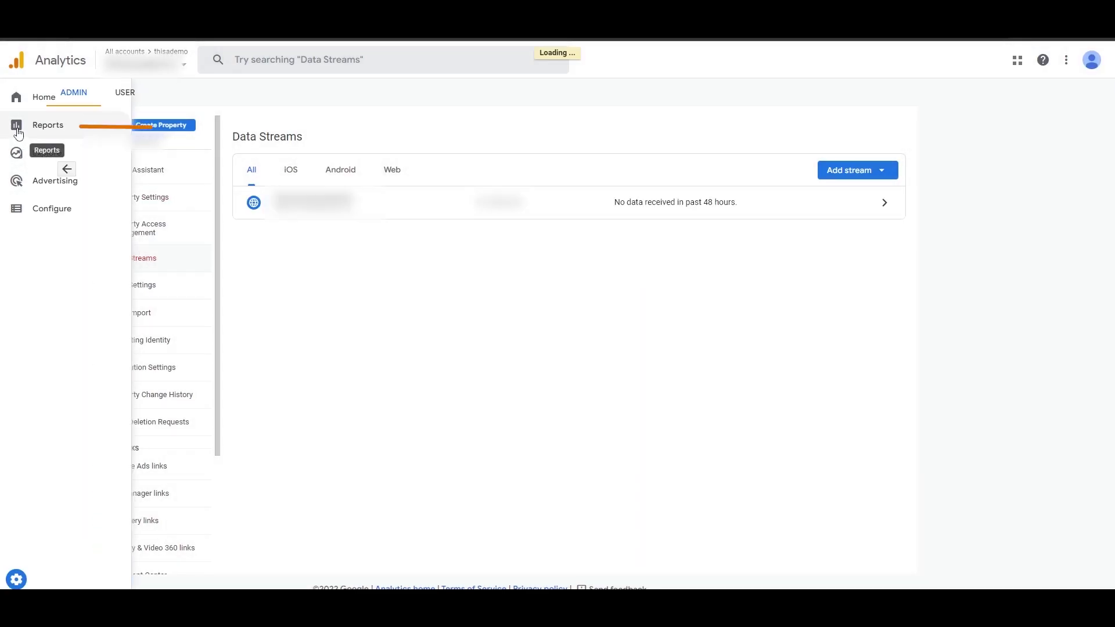
pyautogui.click(17, 125)
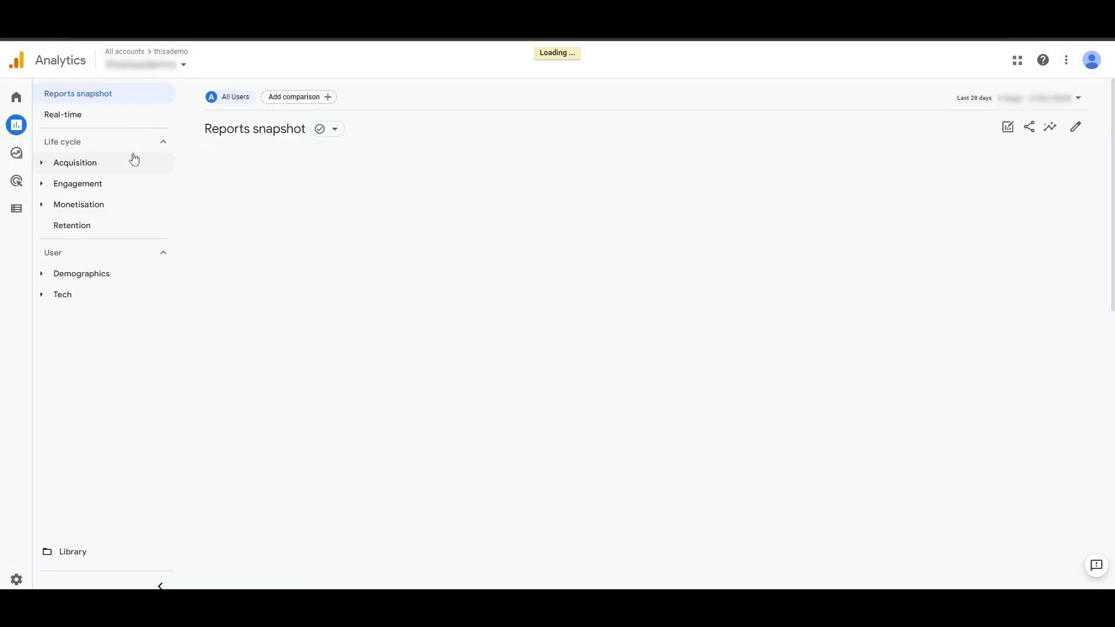
pyautogui.click(113, 124)
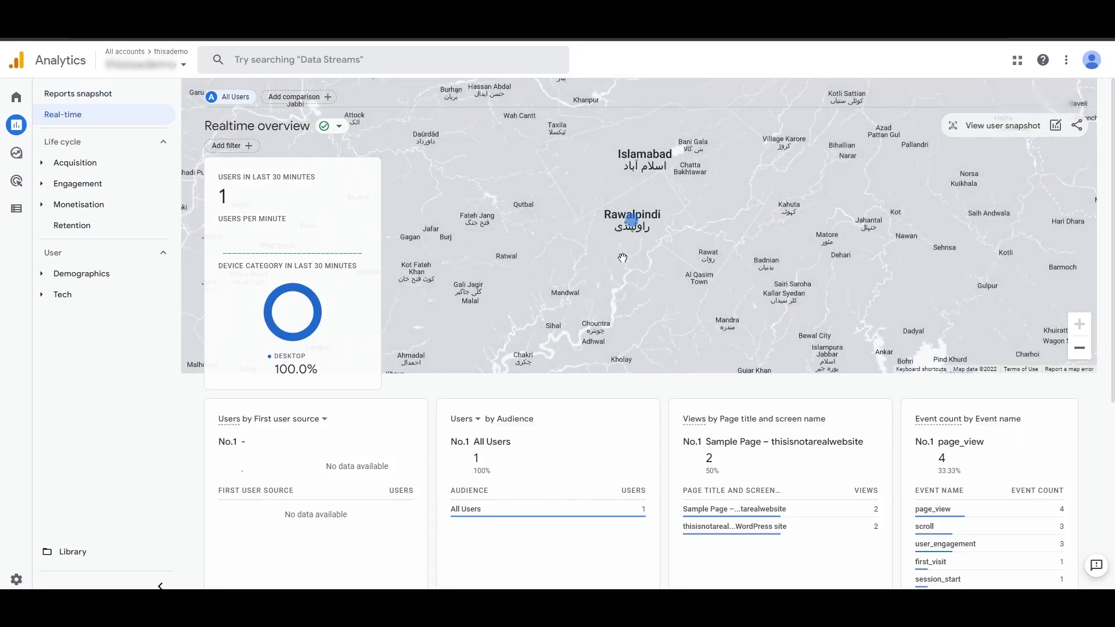
pyautogui.scroll(-4, 627, 342)
pyautogui.scroll(-1, 627, 342)
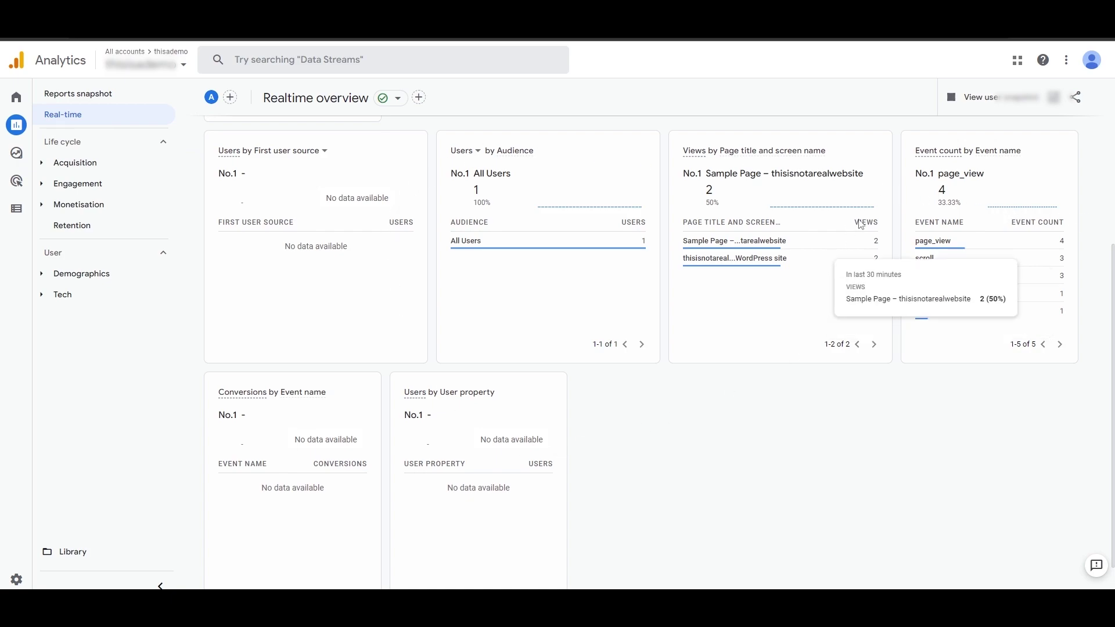
# - Point out the page_view count of 4 and the top page, Sample Page
pyautogui.doubleClick(946, 191)
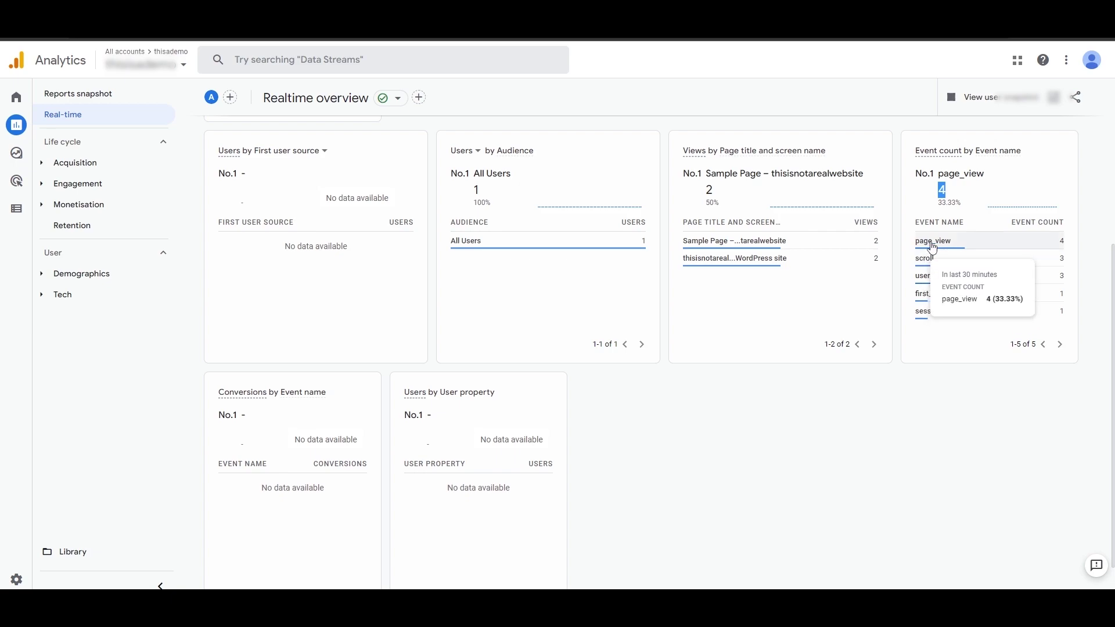
pyautogui.moveTo(944, 272)
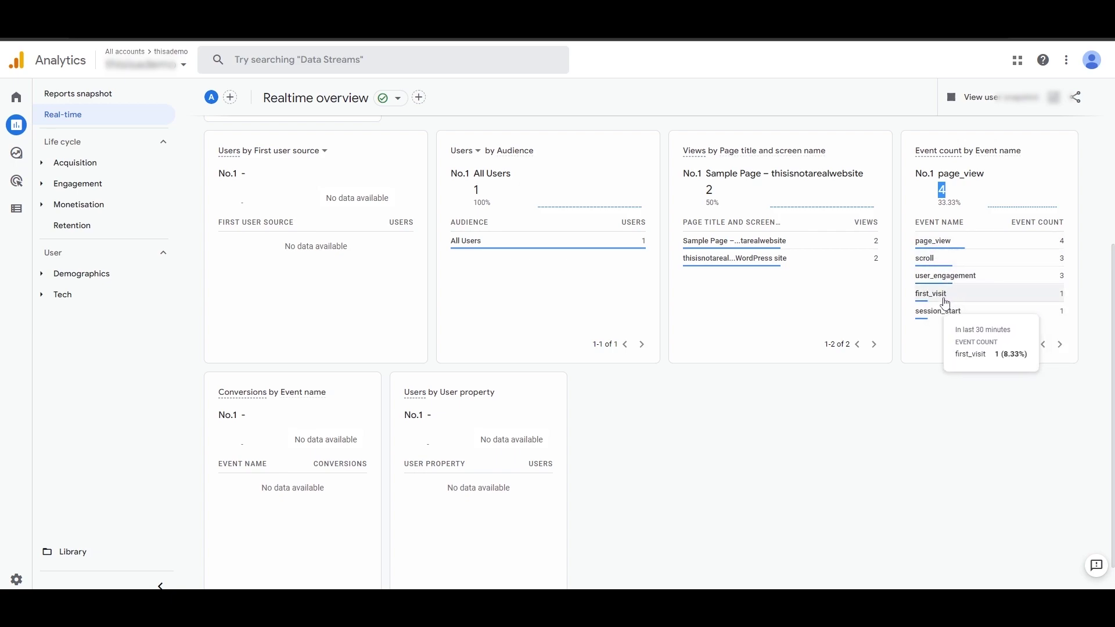
pyautogui.moveTo(962, 313)
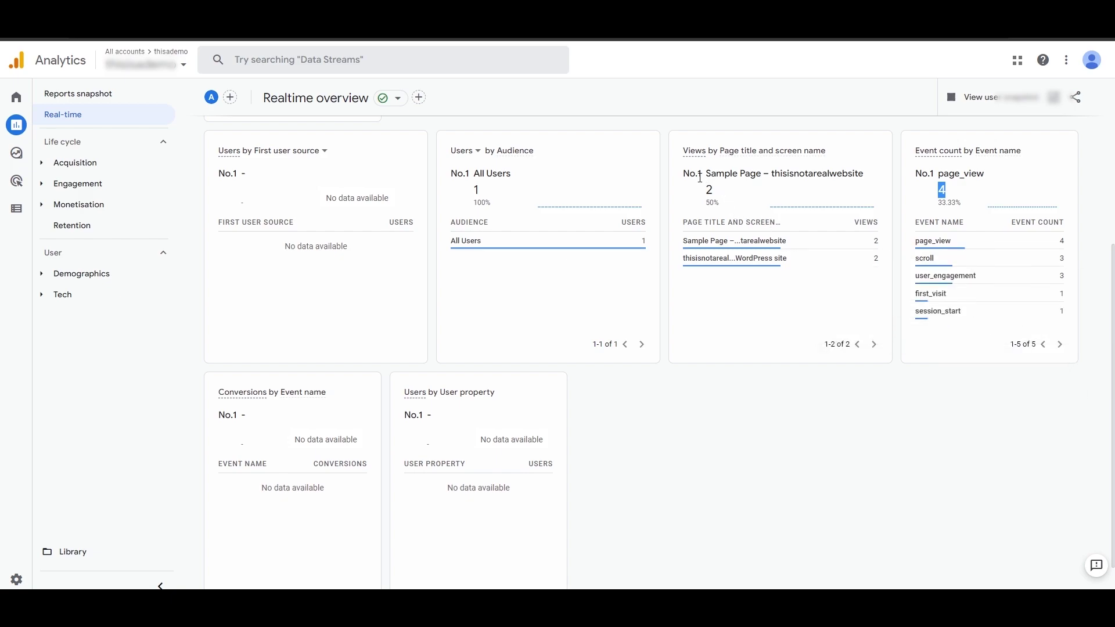
pyautogui.moveTo(697, 176); pyautogui.dragTo(758, 178)
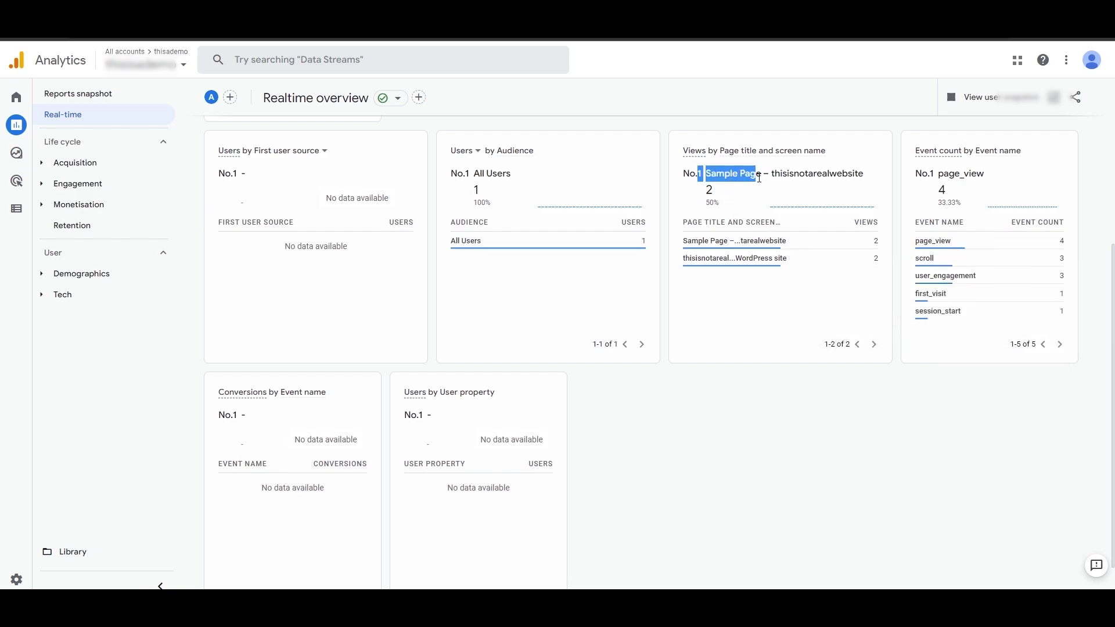
pyautogui.click(703, 197)
pyautogui.tripleClick(709, 192)
pyautogui.click(701, 197)
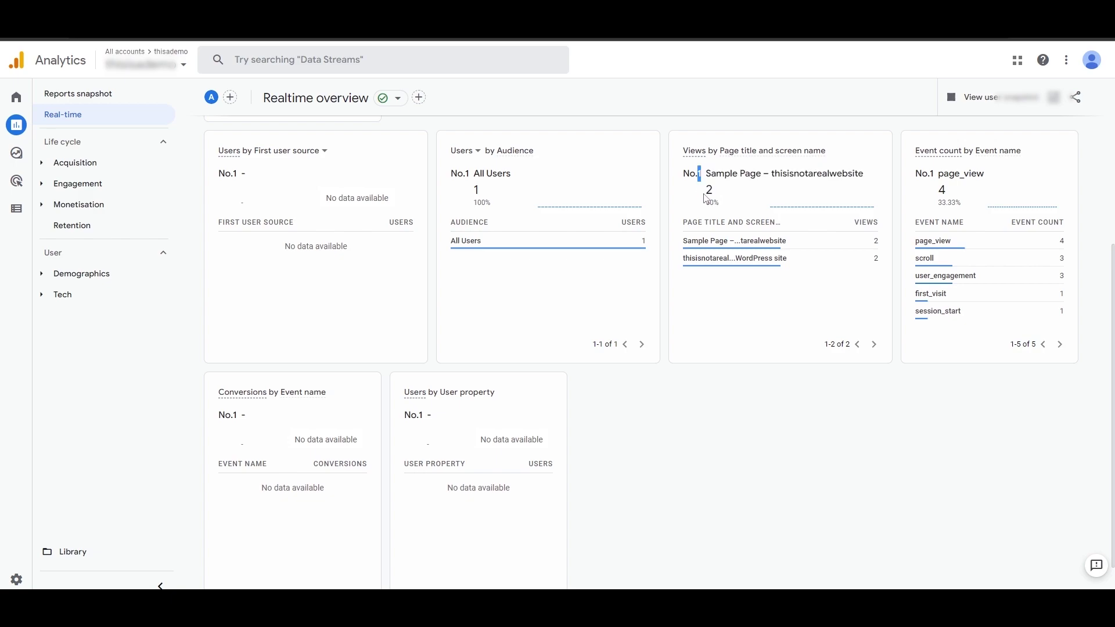